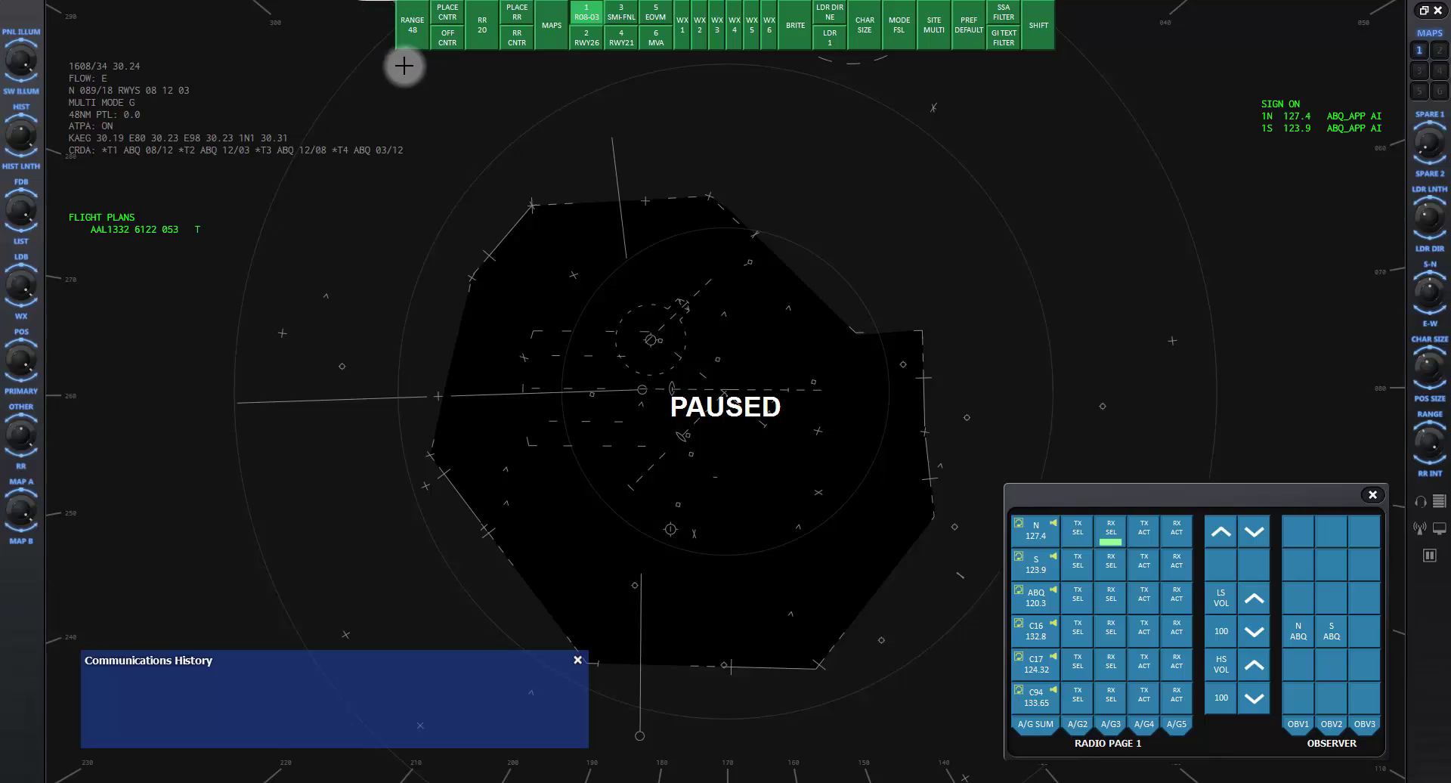
# Set the radar scope's display range to 36
pyautogui.click(410, 38)
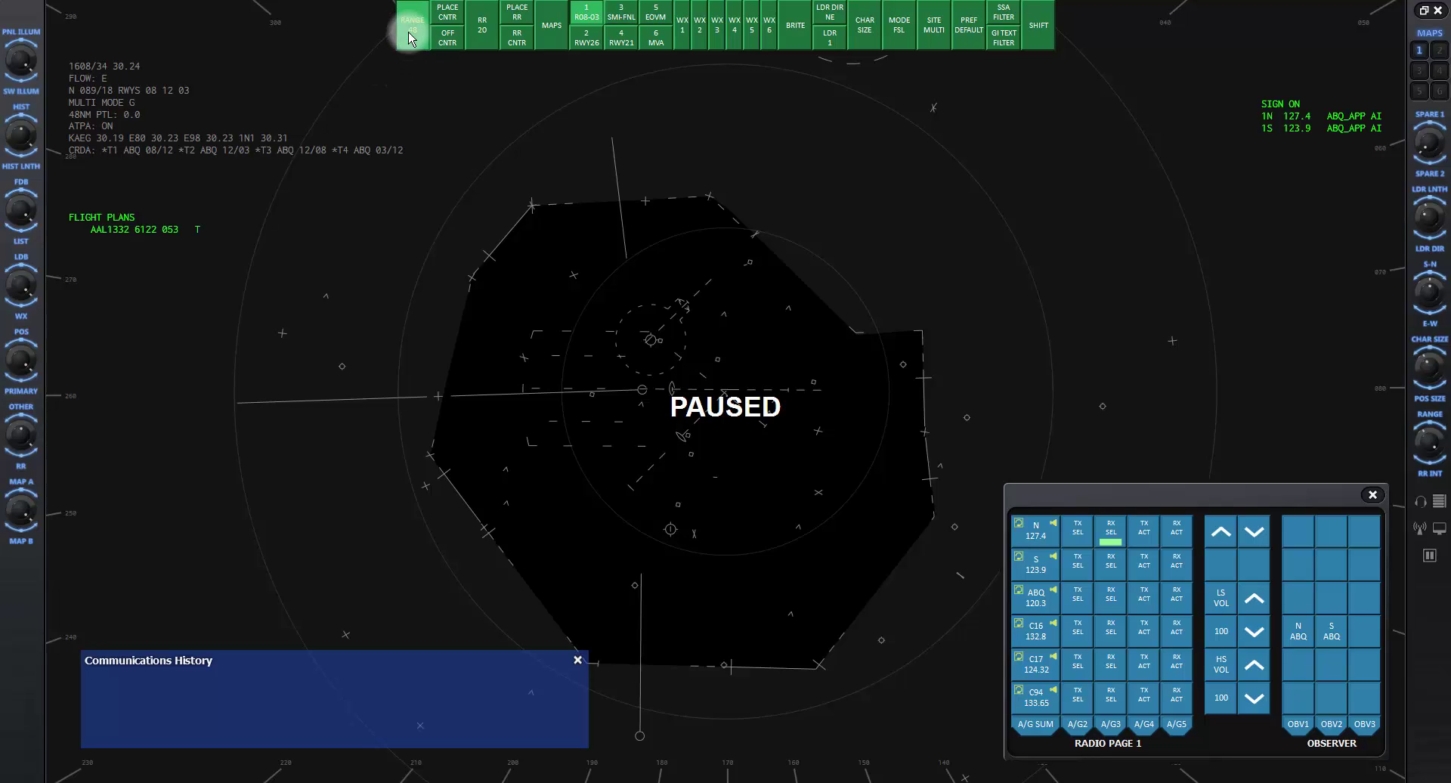
pyautogui.scroll(10, 410, 37)
pyautogui.scroll(-4, 410, 38)
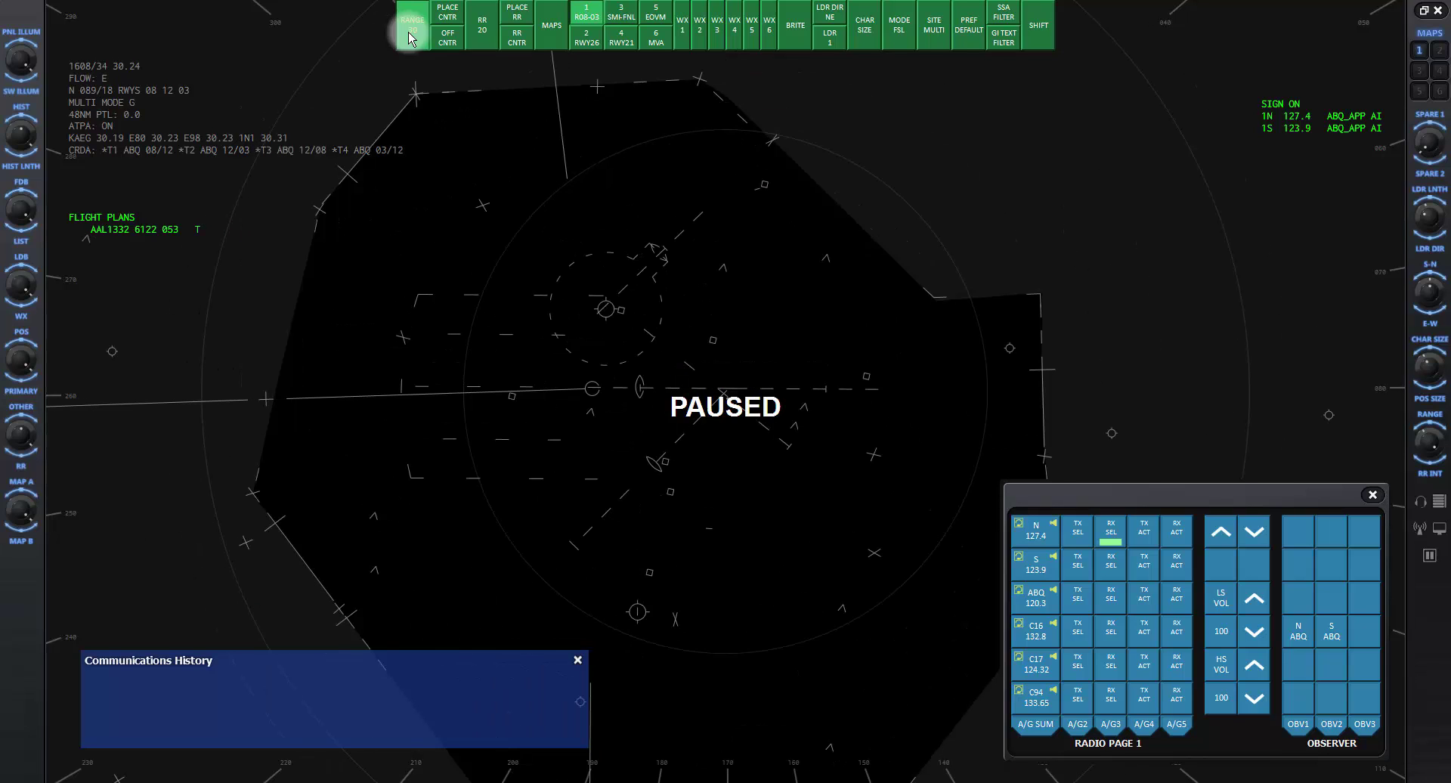
pyautogui.scroll(2, 410, 38)
pyautogui.scroll(-4, 410, 37)
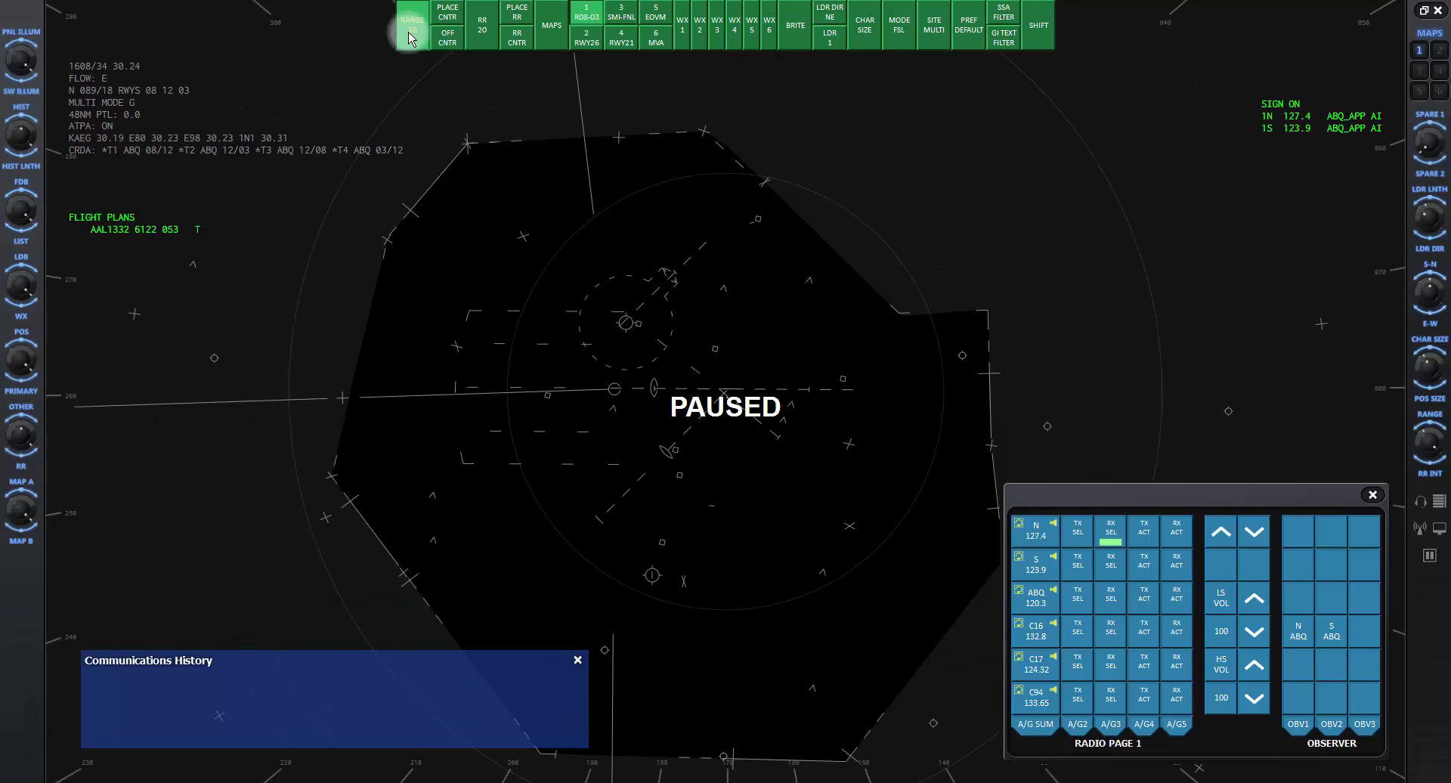
pyautogui.click(410, 38)
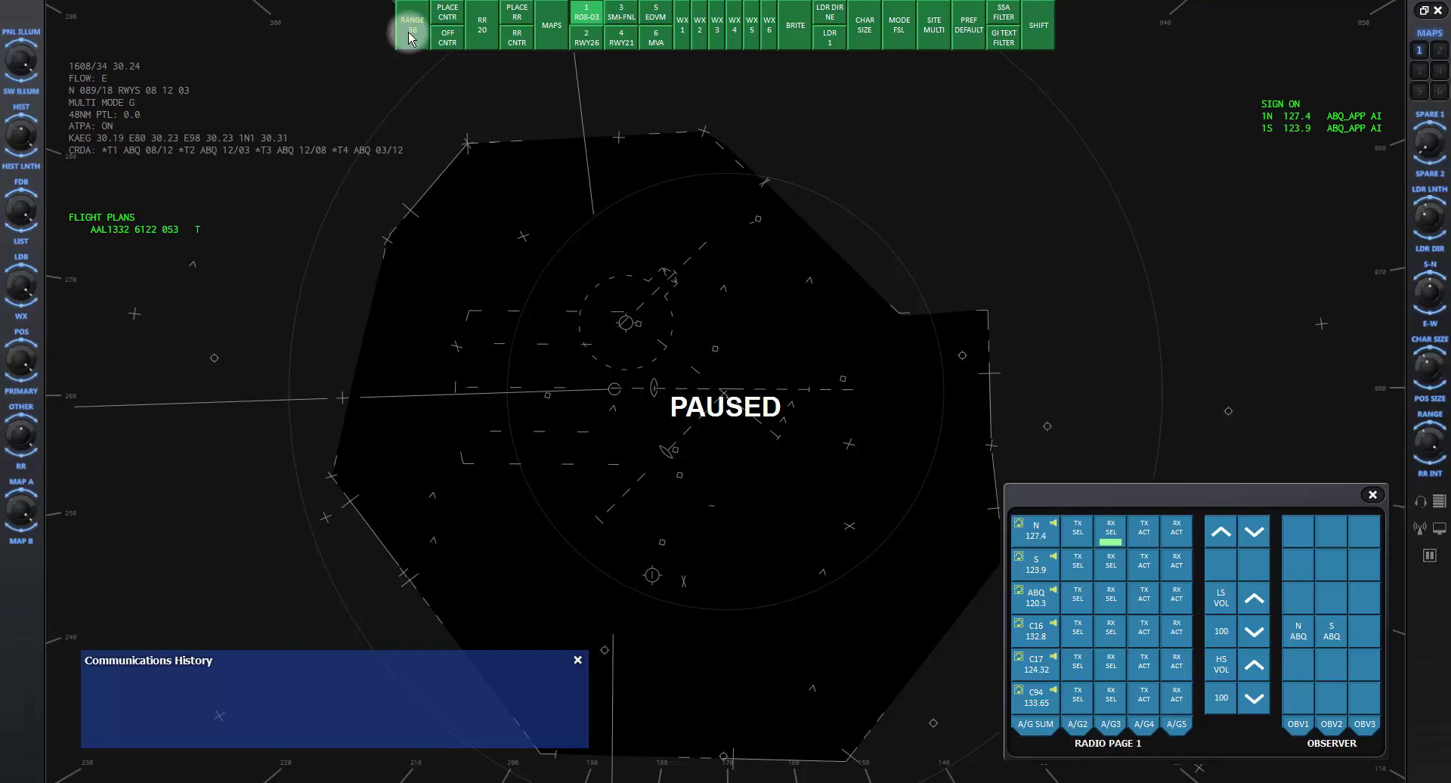
# Move the scope's display centre slightly northeast of its default centre point
pyautogui.click(448, 16)
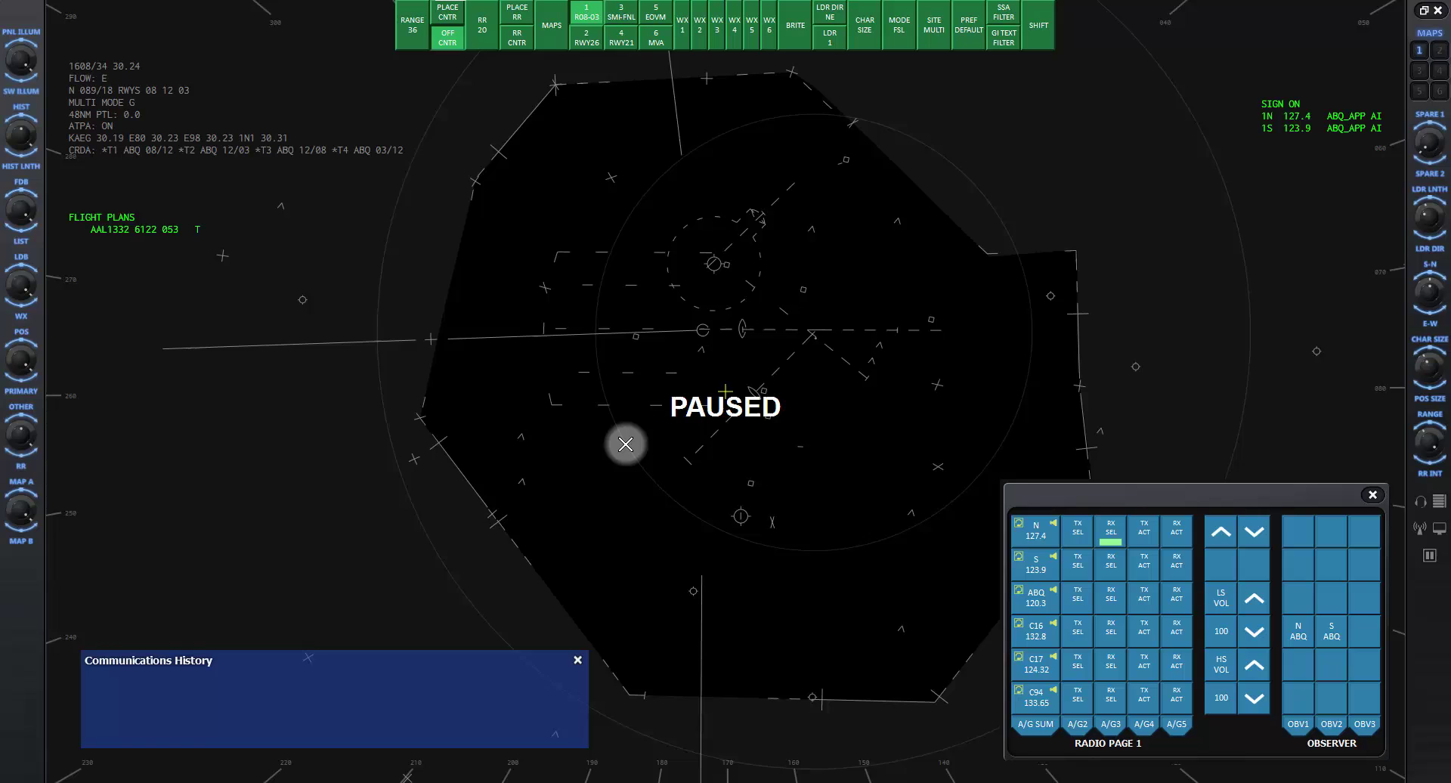
pyautogui.click(702, 370)
pyautogui.moveTo(703, 370); pyautogui.dragTo(745, 362)
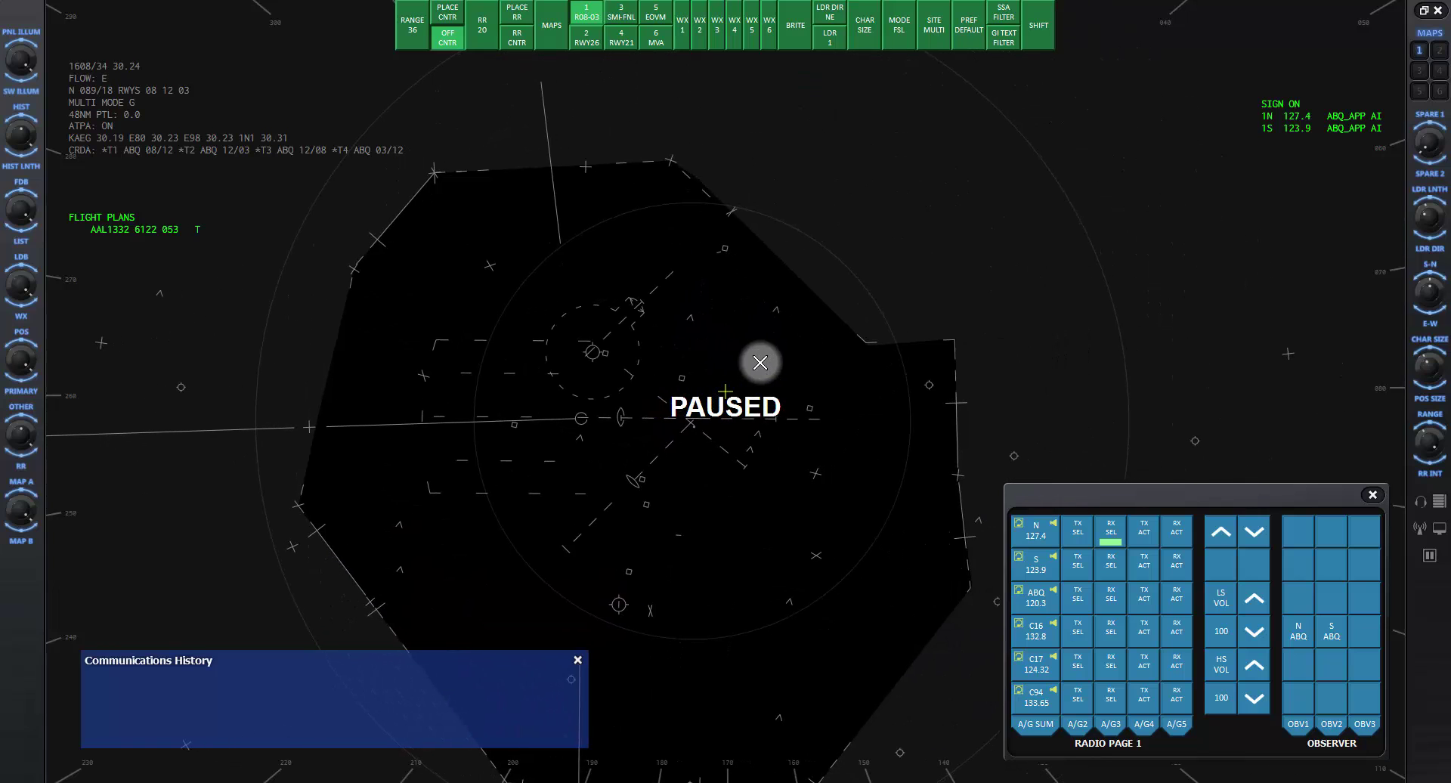
pyautogui.click(412, 25)
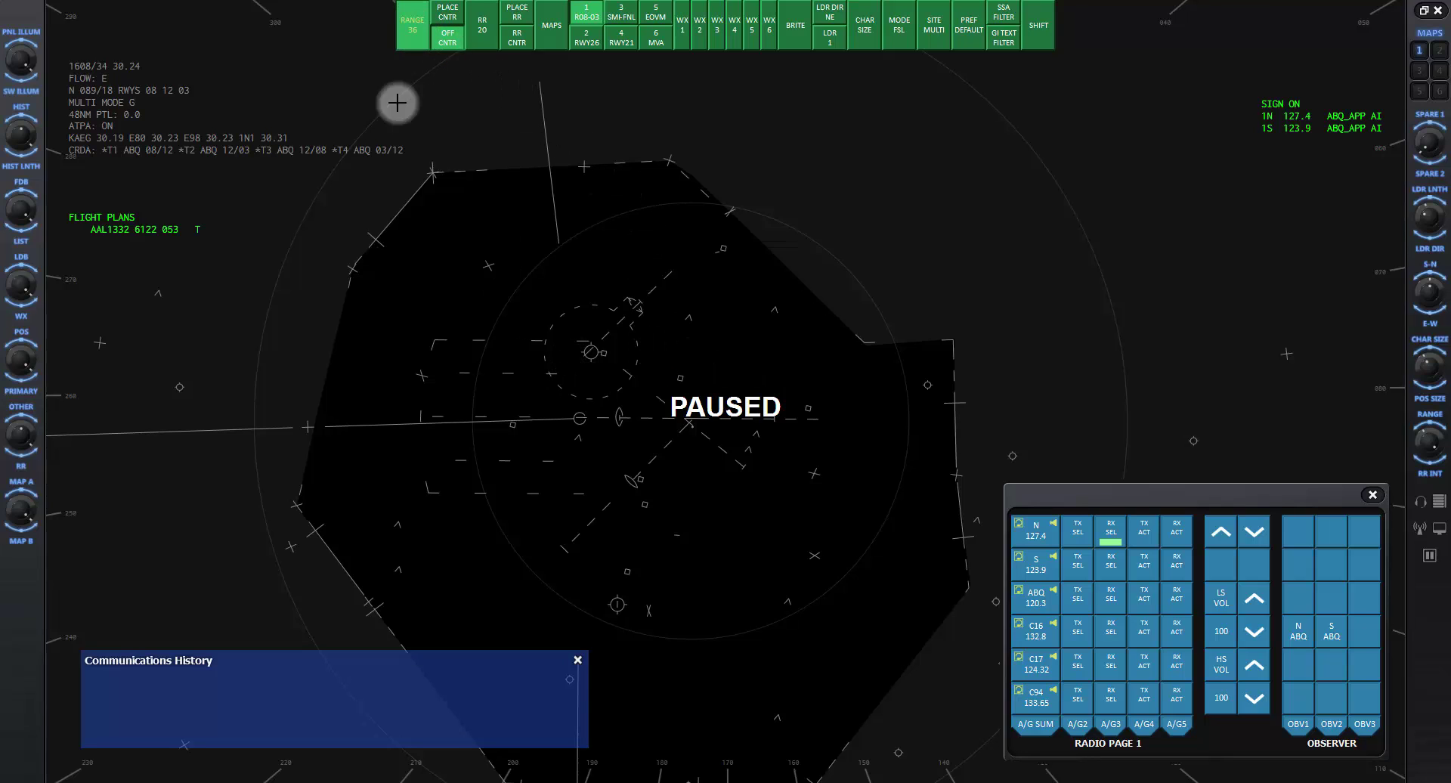
pyautogui.scroll(6, 411, 23)
pyautogui.scroll(-3, 403, 29)
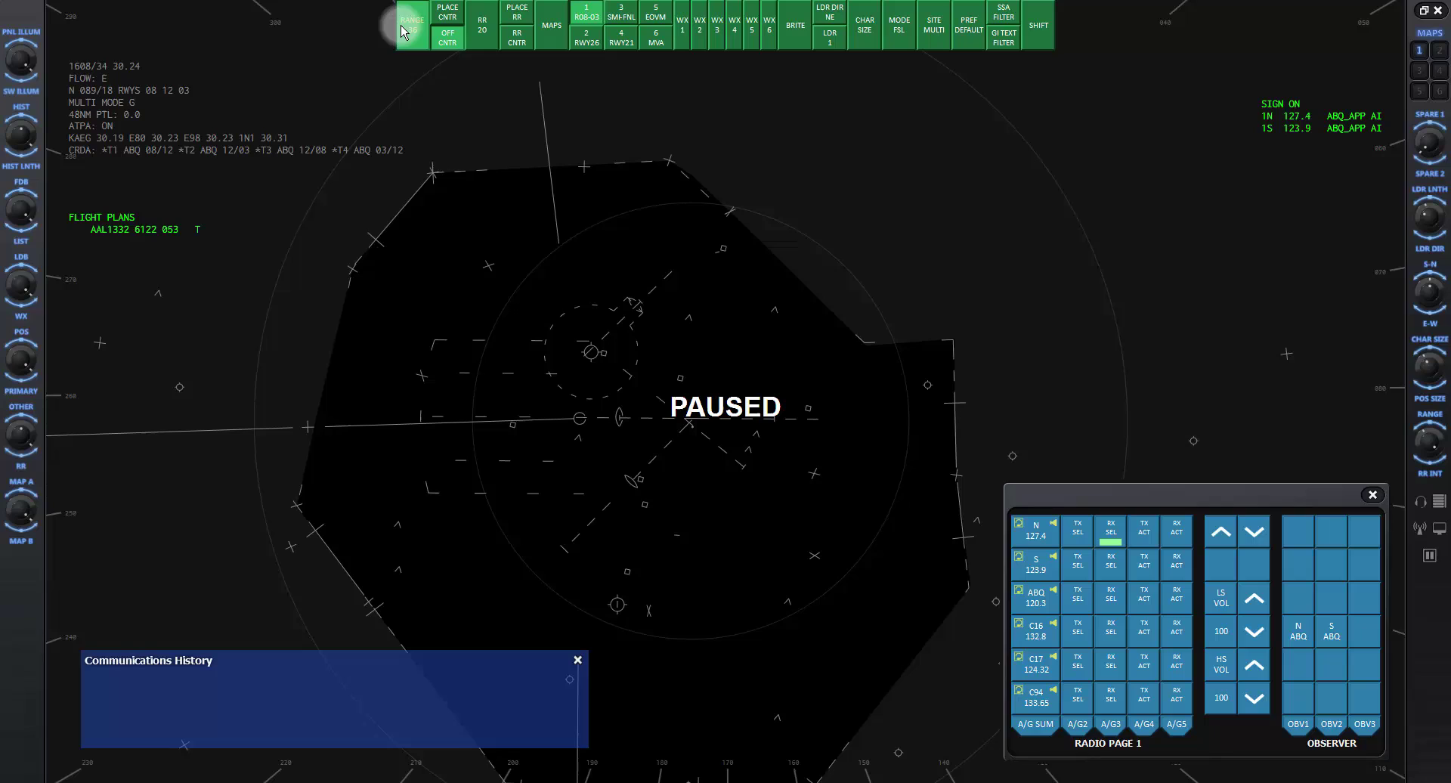
# Set the range ring spacing to 10 and move the rings' centre to the ABQ airport area
pyautogui.click(481, 25)
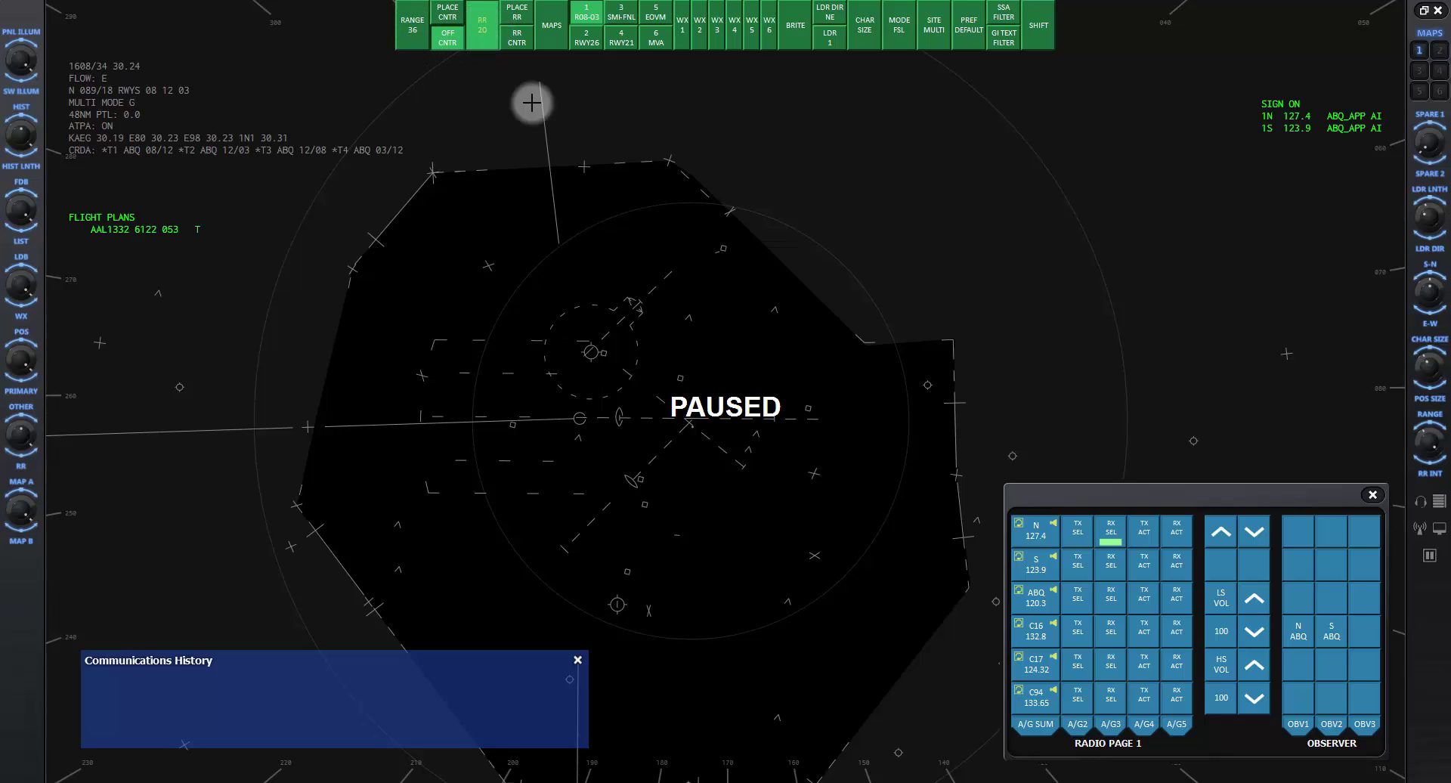
pyautogui.click(487, 34)
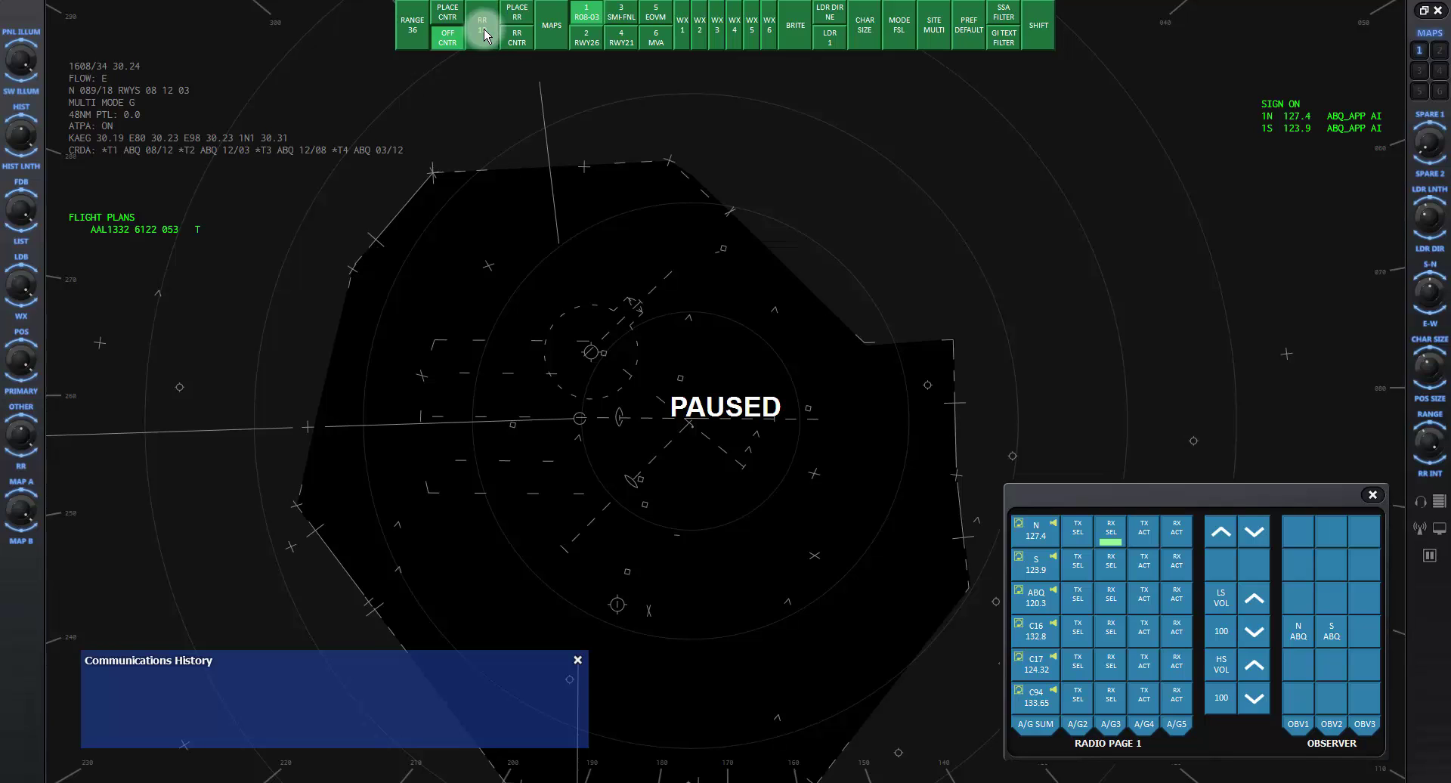
pyautogui.click(517, 38)
pyautogui.click(623, 391)
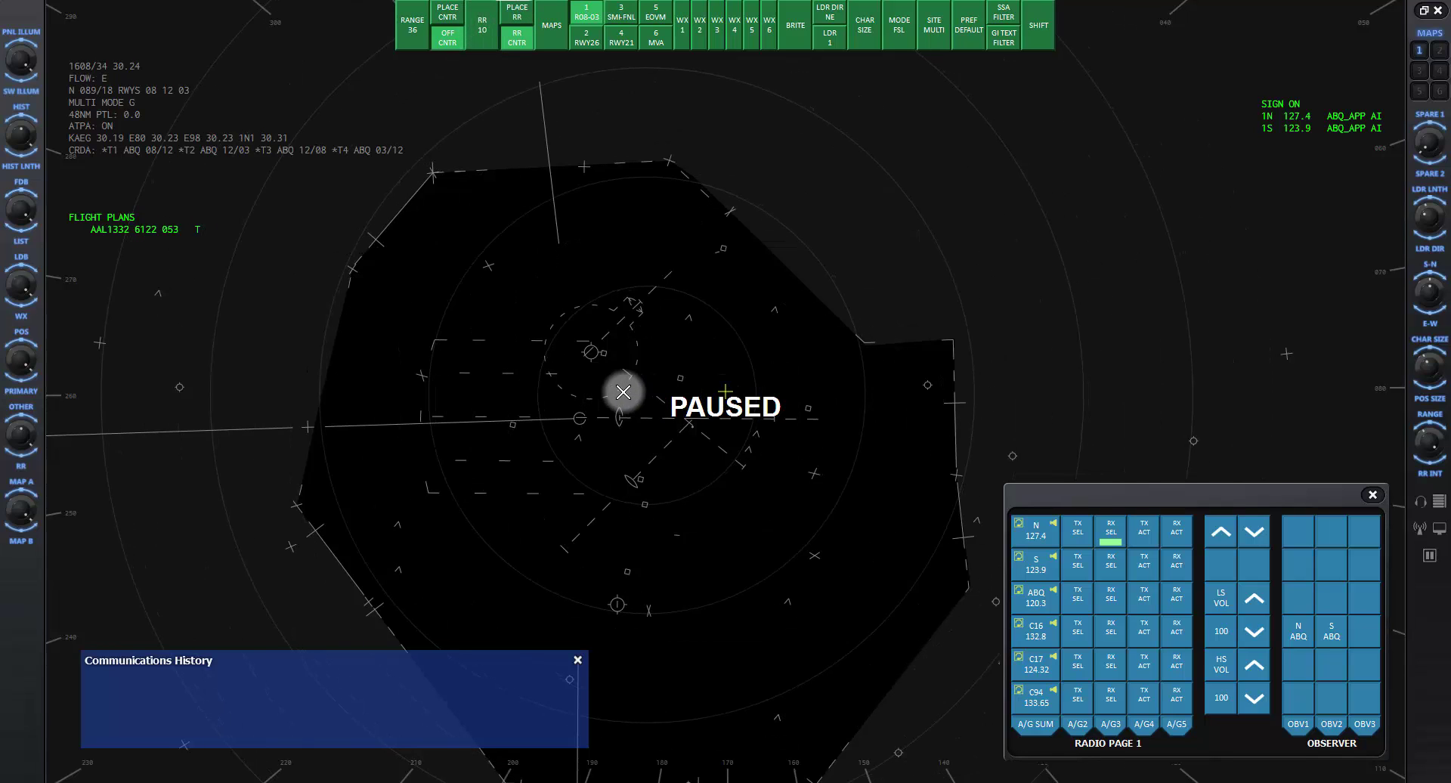
pyautogui.click(614, 409)
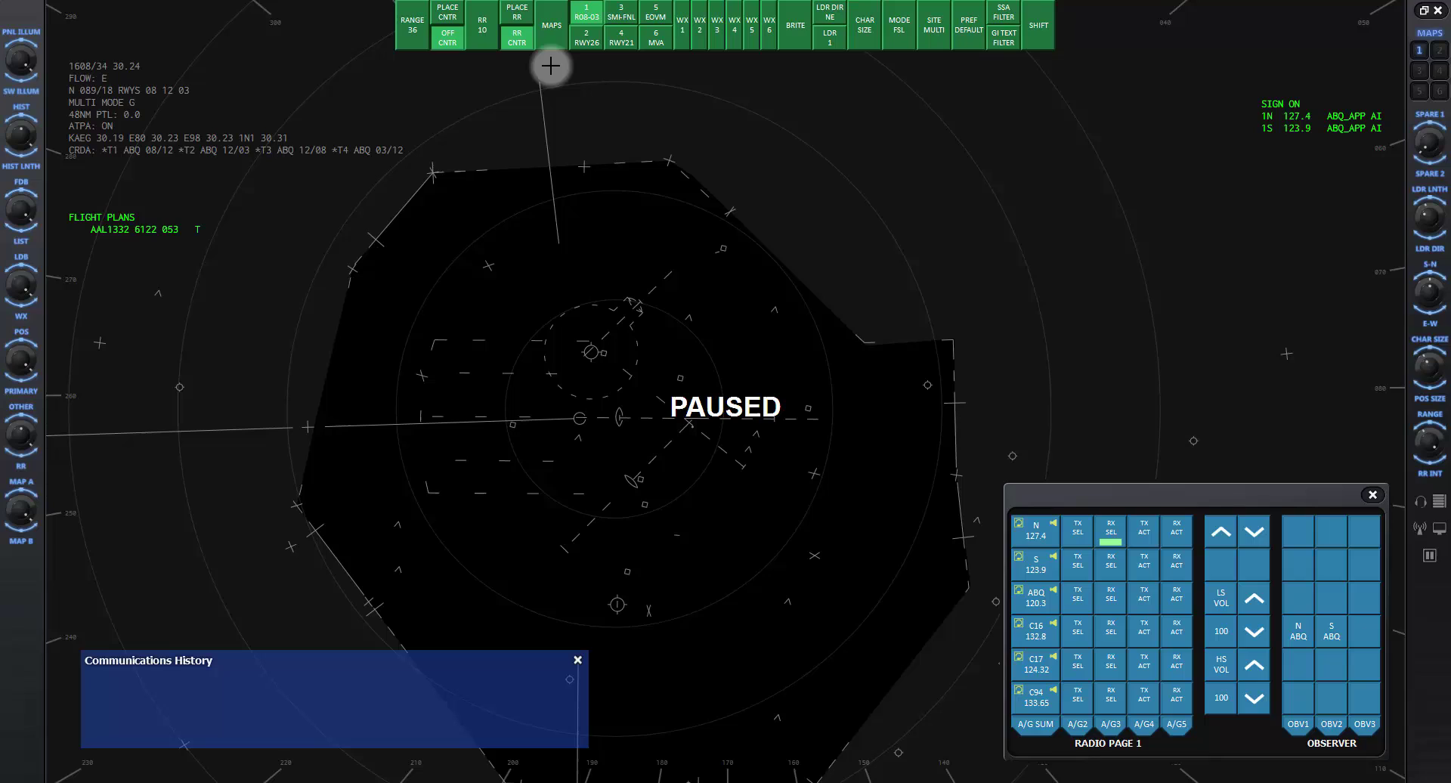
# Open the video map selection and display map 14 ZAB-SEC on the scope
pyautogui.click(545, 28)
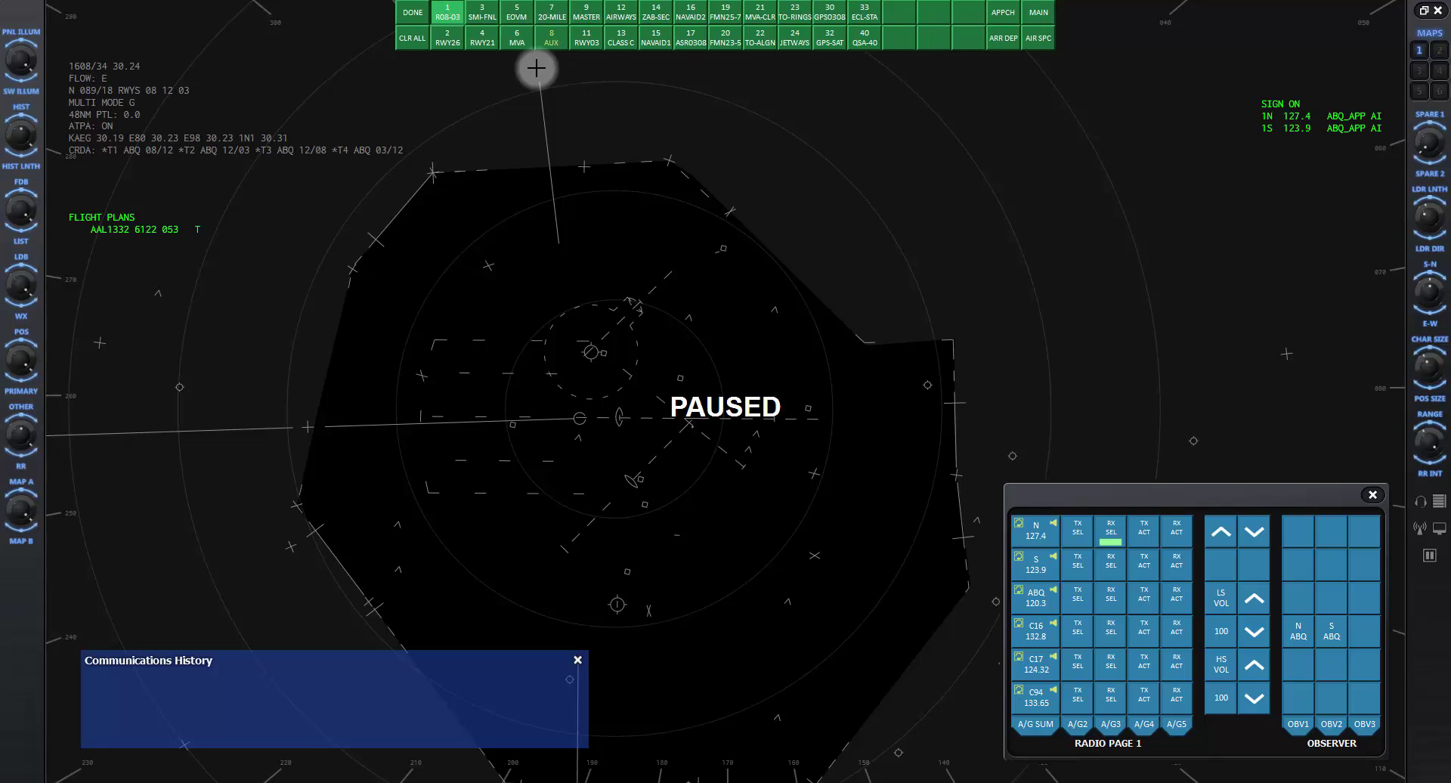
pyautogui.click(651, 15)
# Preview the NAVAID2, CLASS C, AUX, MVA and EOVM maps on the scope, hiding them all again
pyautogui.click(688, 15)
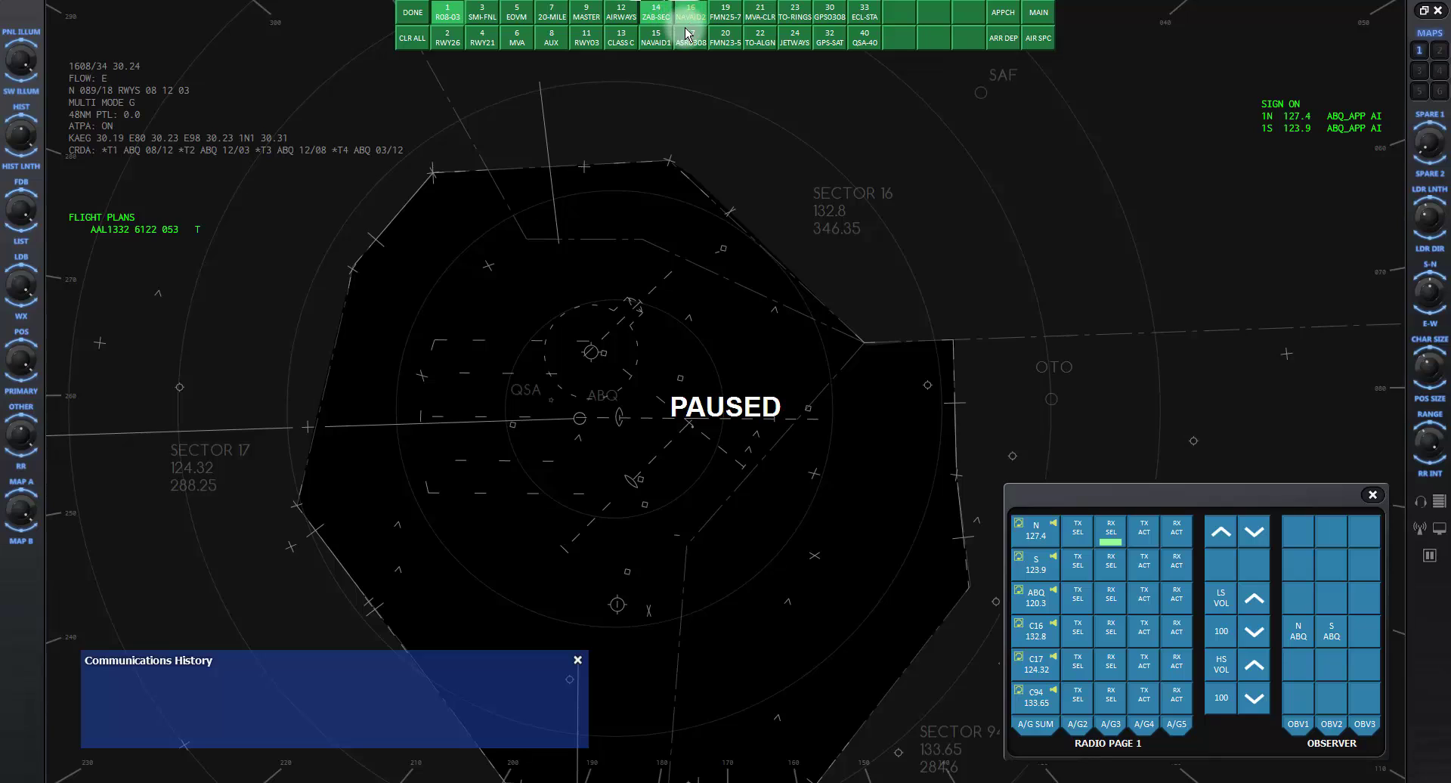
pyautogui.click(612, 42)
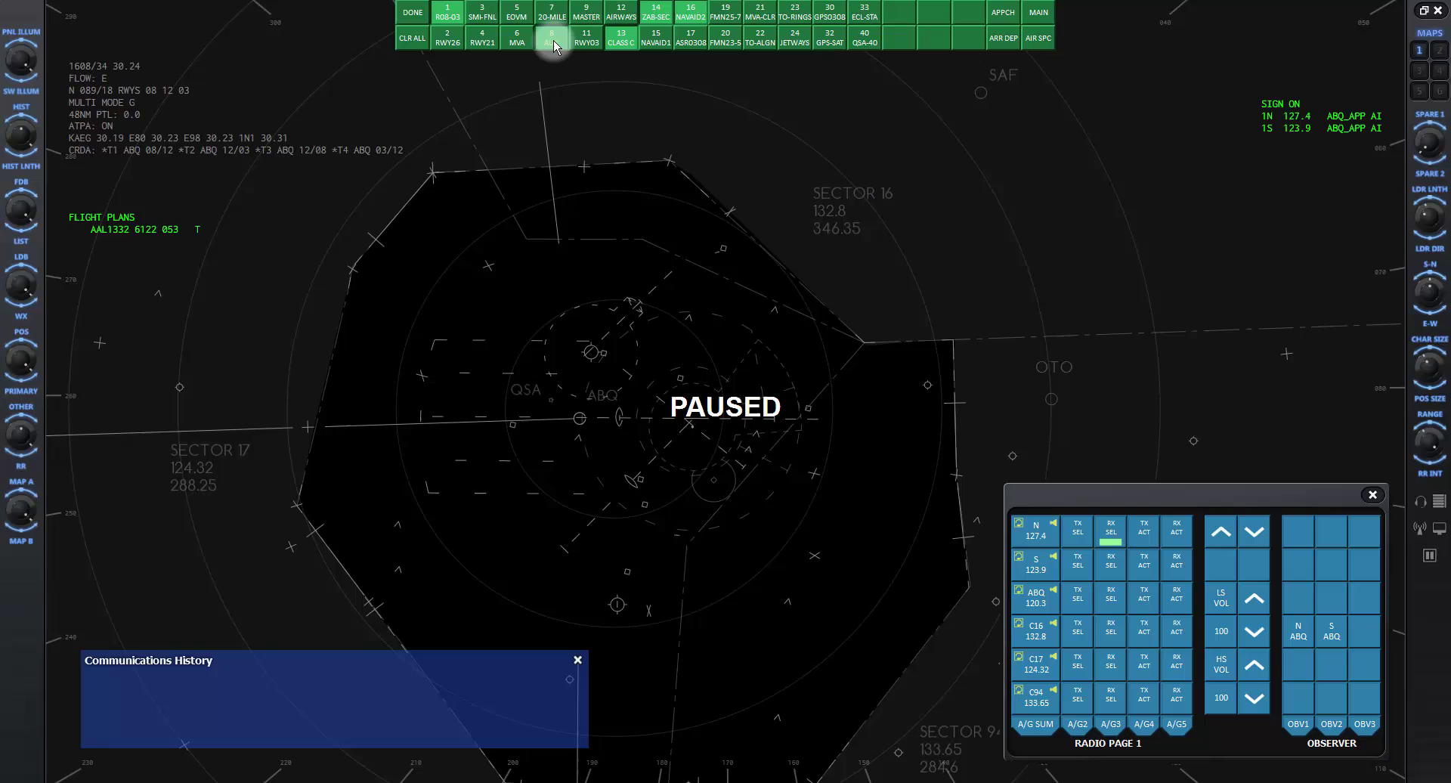
pyautogui.click(515, 41)
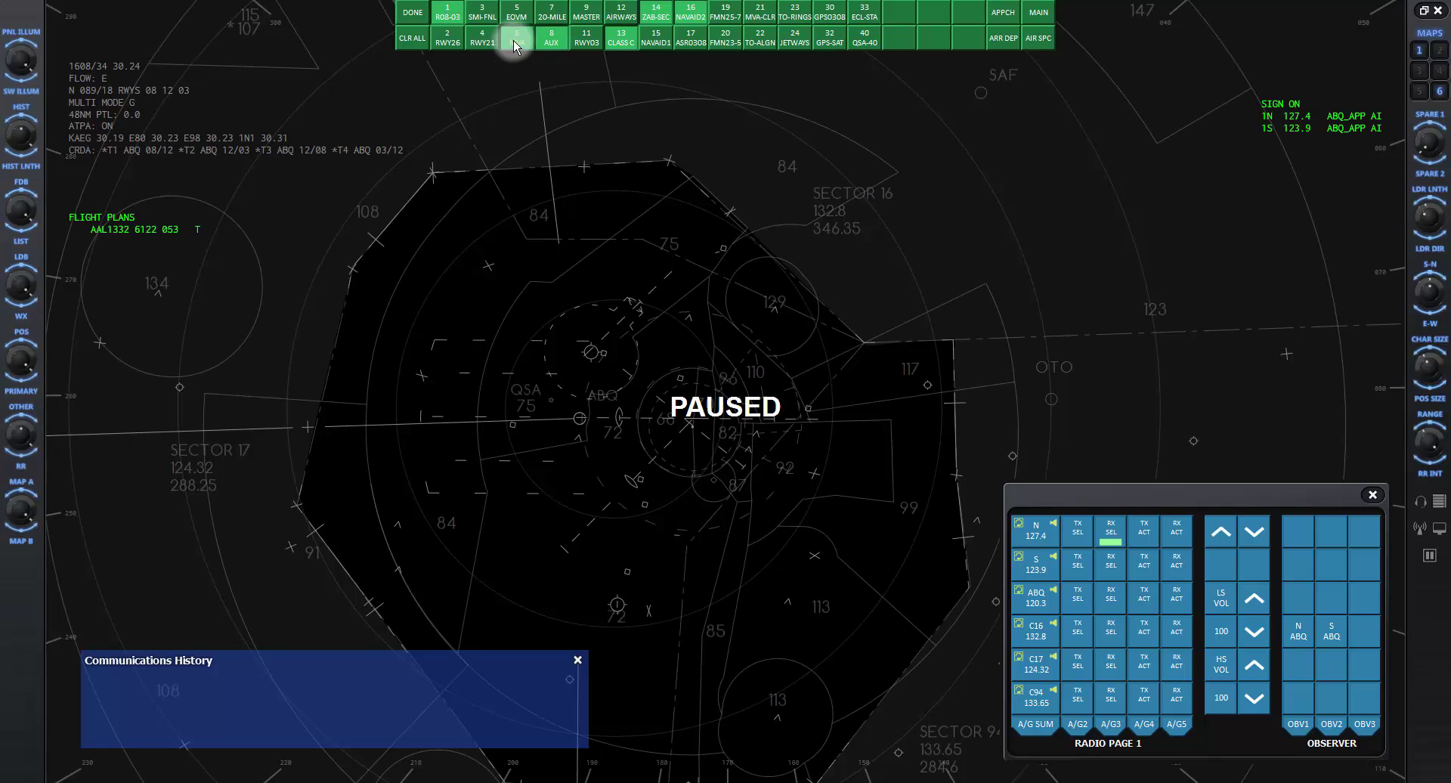
pyautogui.click(514, 39)
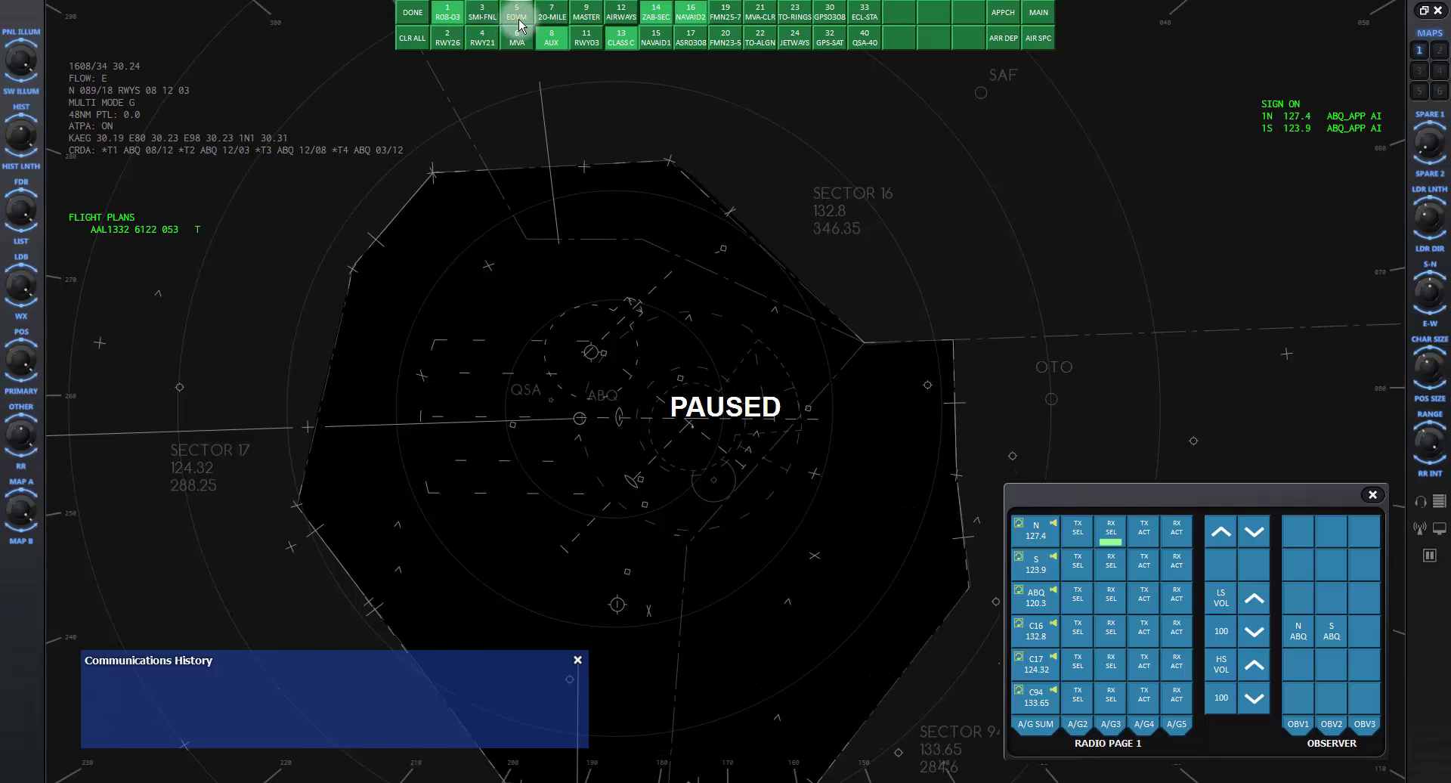
pyautogui.click(518, 21)
pyautogui.click(518, 21)
pyautogui.click(550, 37)
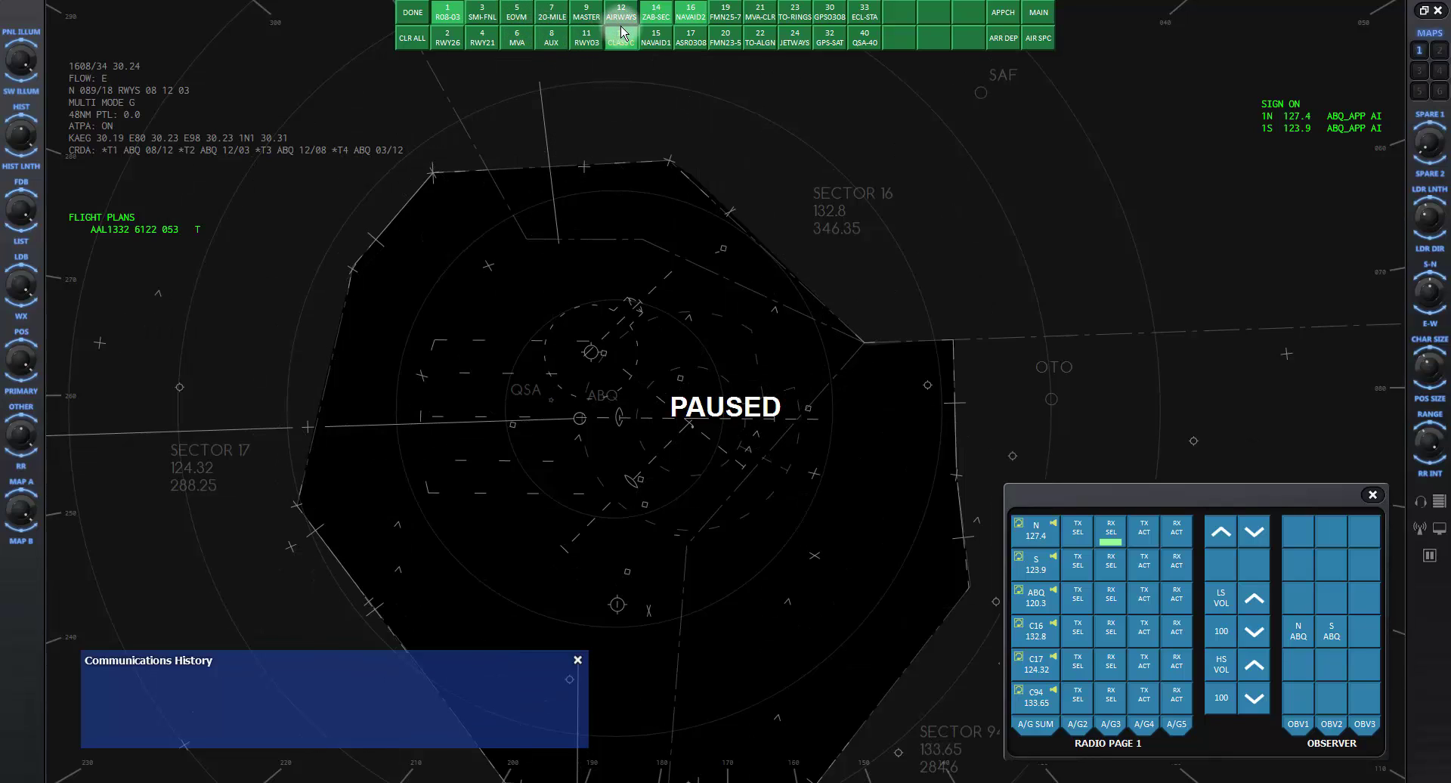
pyautogui.click(691, 13)
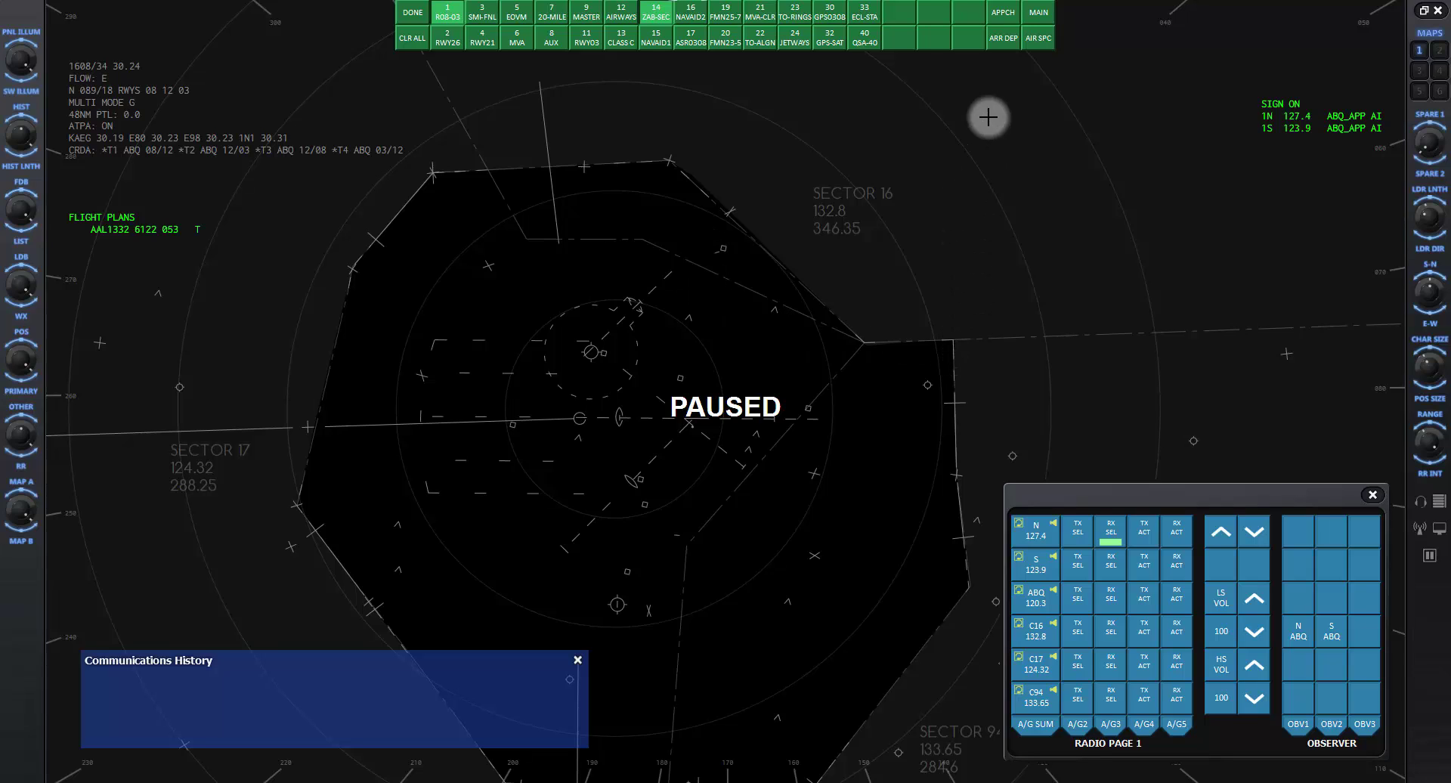
# Display the KABQ approach maps R26-Z, R21-Z, R08-Z and R03-Z on the scope
pyautogui.click(1002, 13)
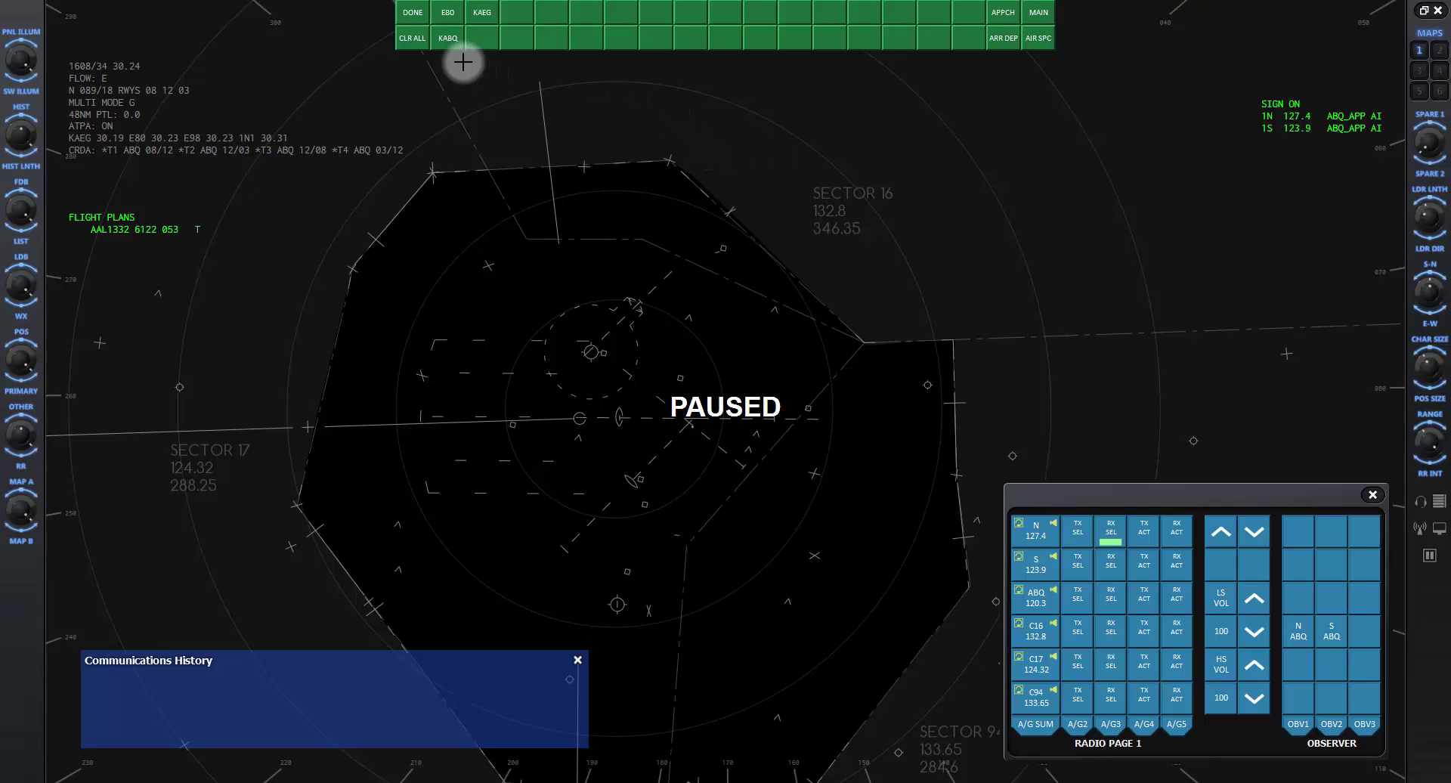
pyautogui.click(449, 43)
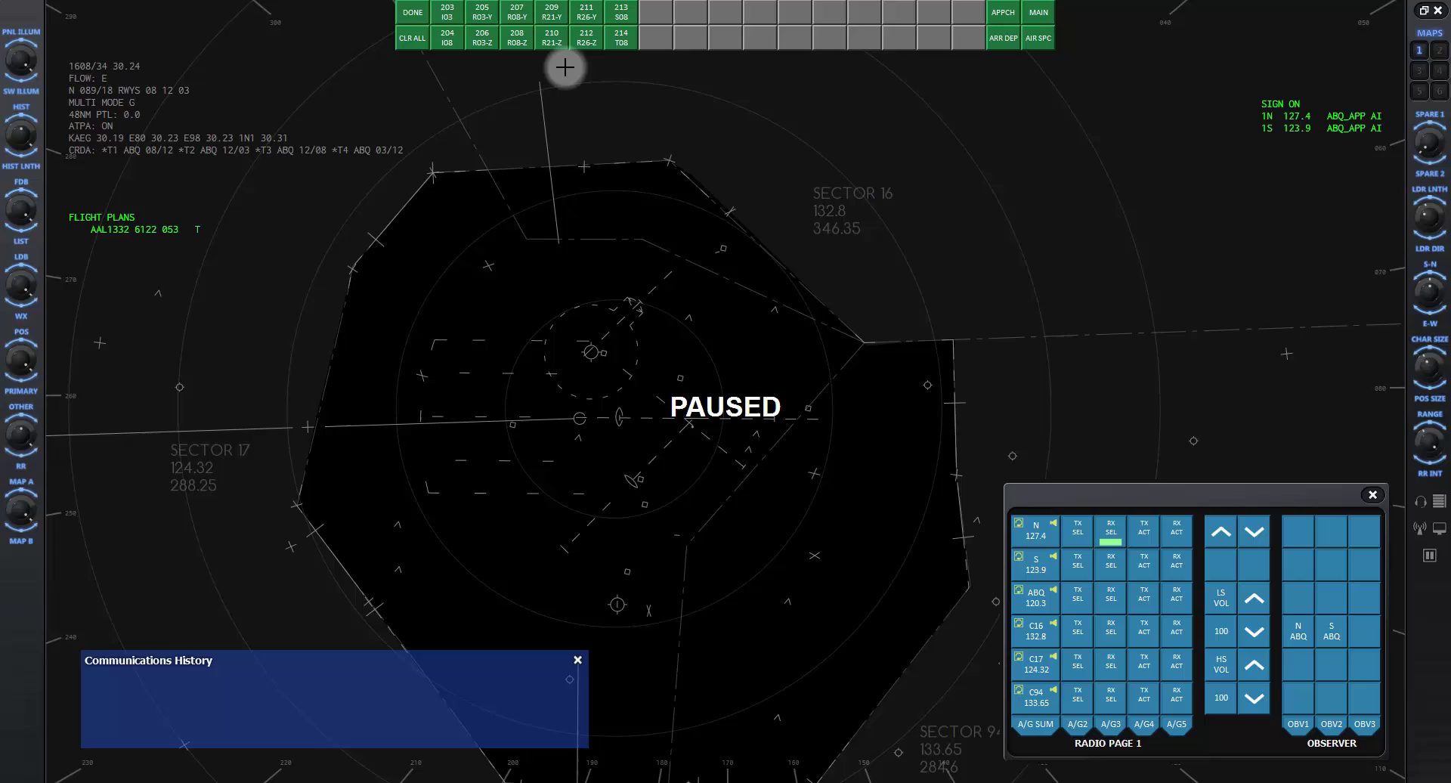
pyautogui.click(585, 38)
pyautogui.click(552, 38)
pyautogui.click(514, 38)
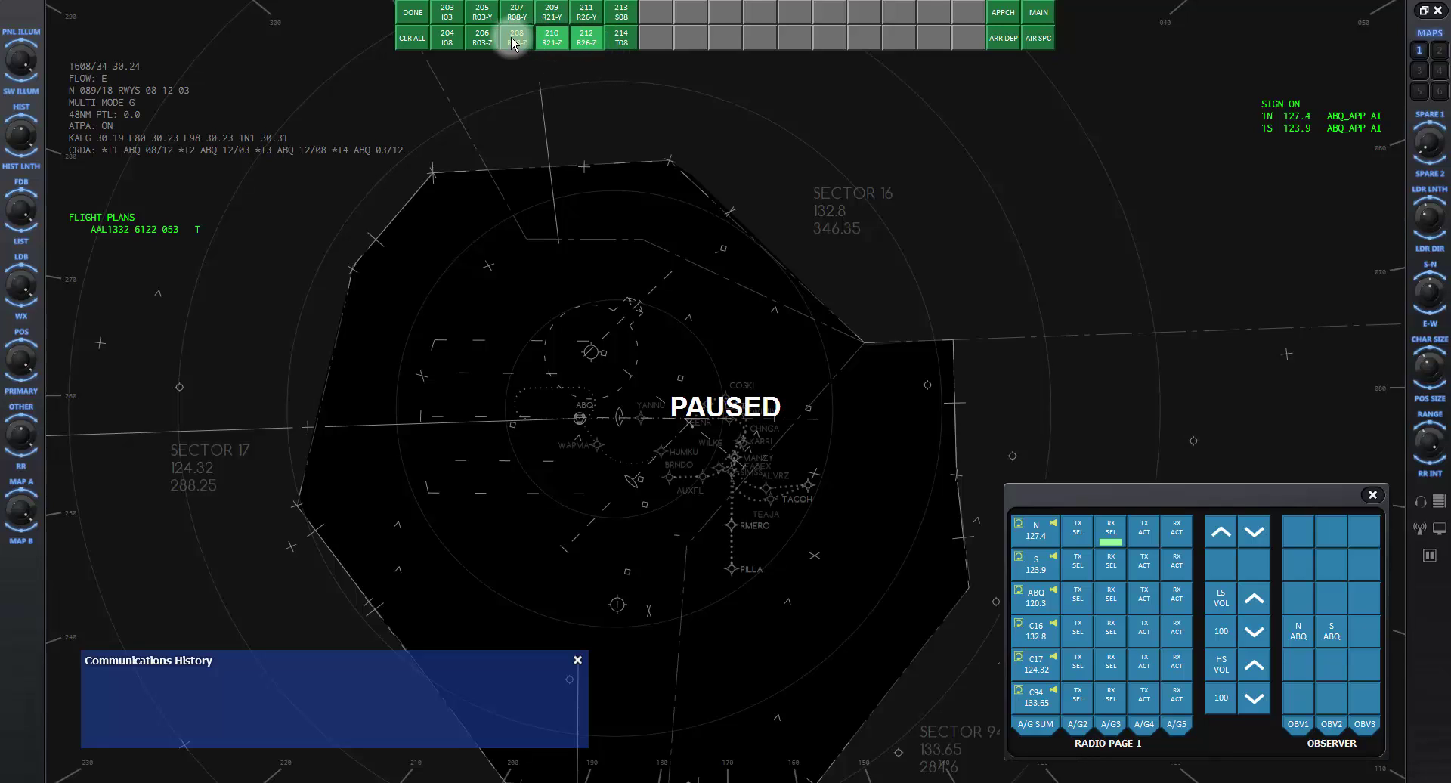
pyautogui.click(470, 47)
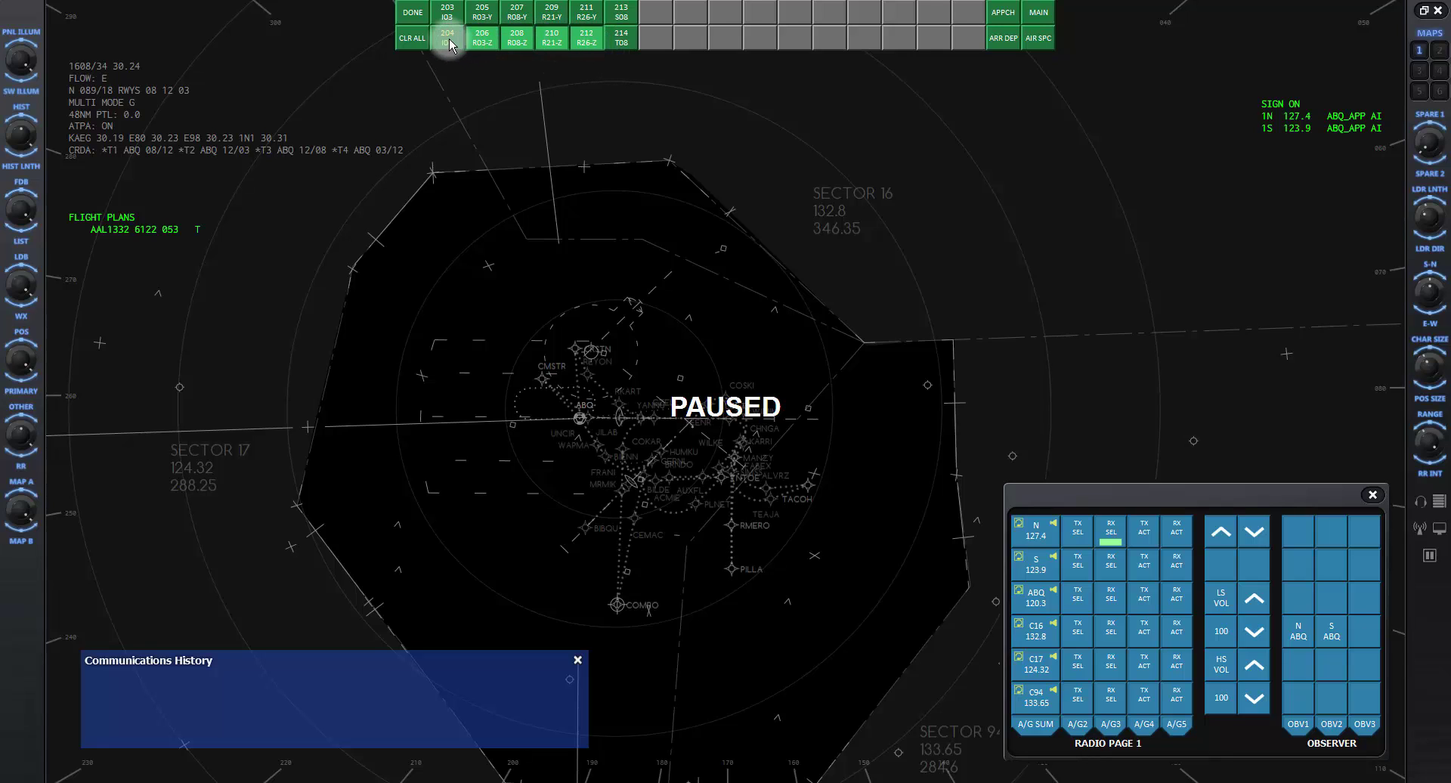
# Show the KABQ approach map I08, and hide it together with R03-Z, R08-Z, R21-Z and R26-Z
pyautogui.click(449, 39)
pyautogui.click(482, 37)
pyautogui.click(516, 38)
pyautogui.click(551, 38)
pyautogui.click(580, 40)
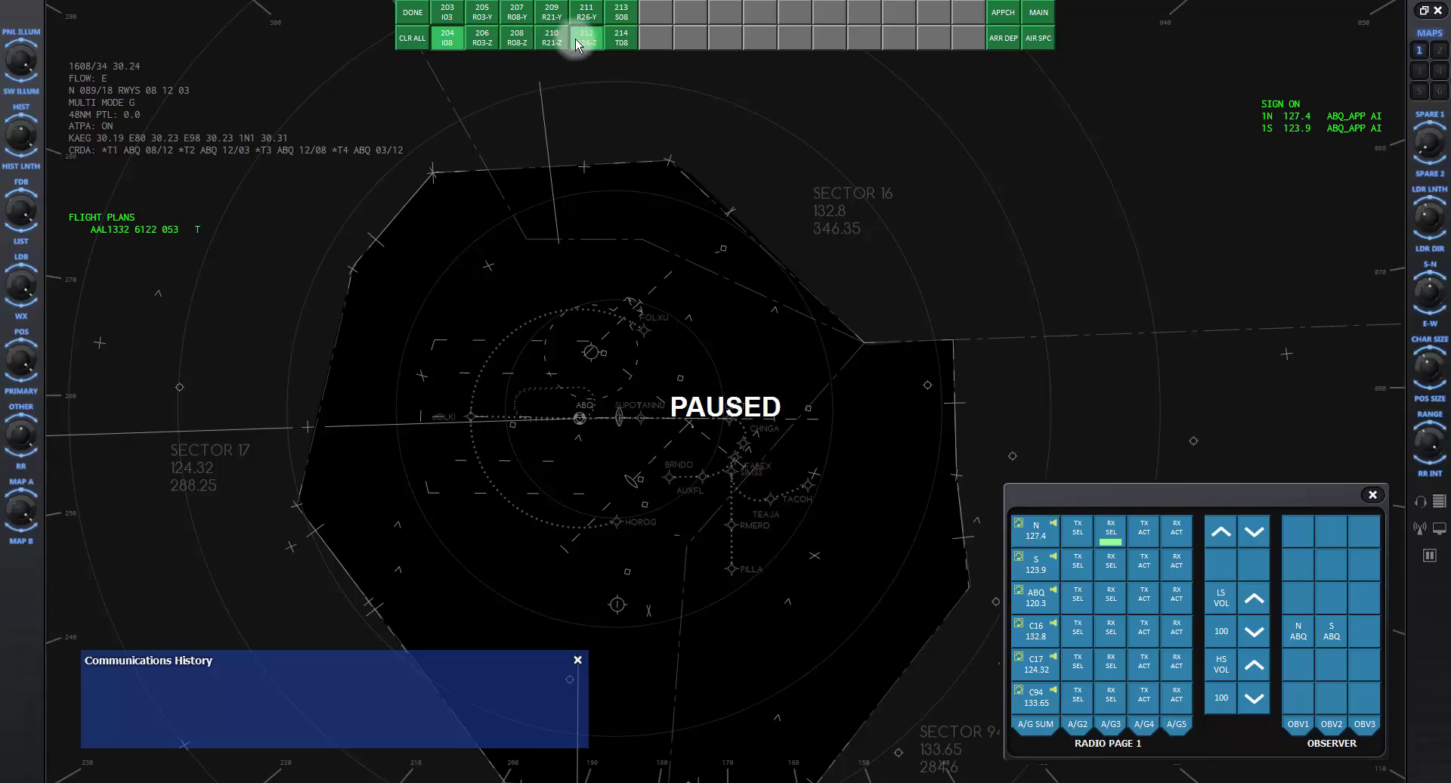
pyautogui.click(448, 39)
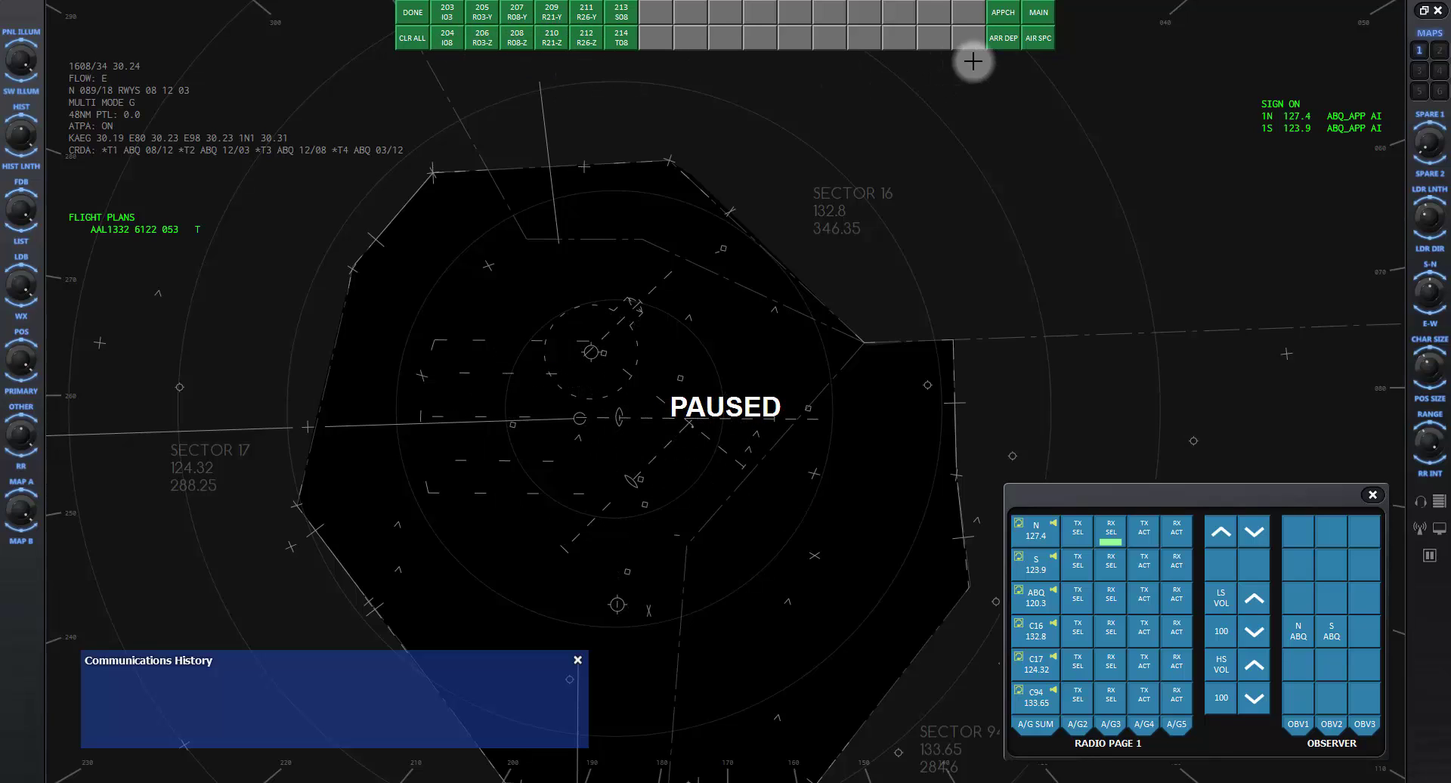
# Display the KABQ arrival and departure maps CURLY2, MIERA2, RDRNR2, MNZNO3 and FYSTA2
pyautogui.click(1004, 37)
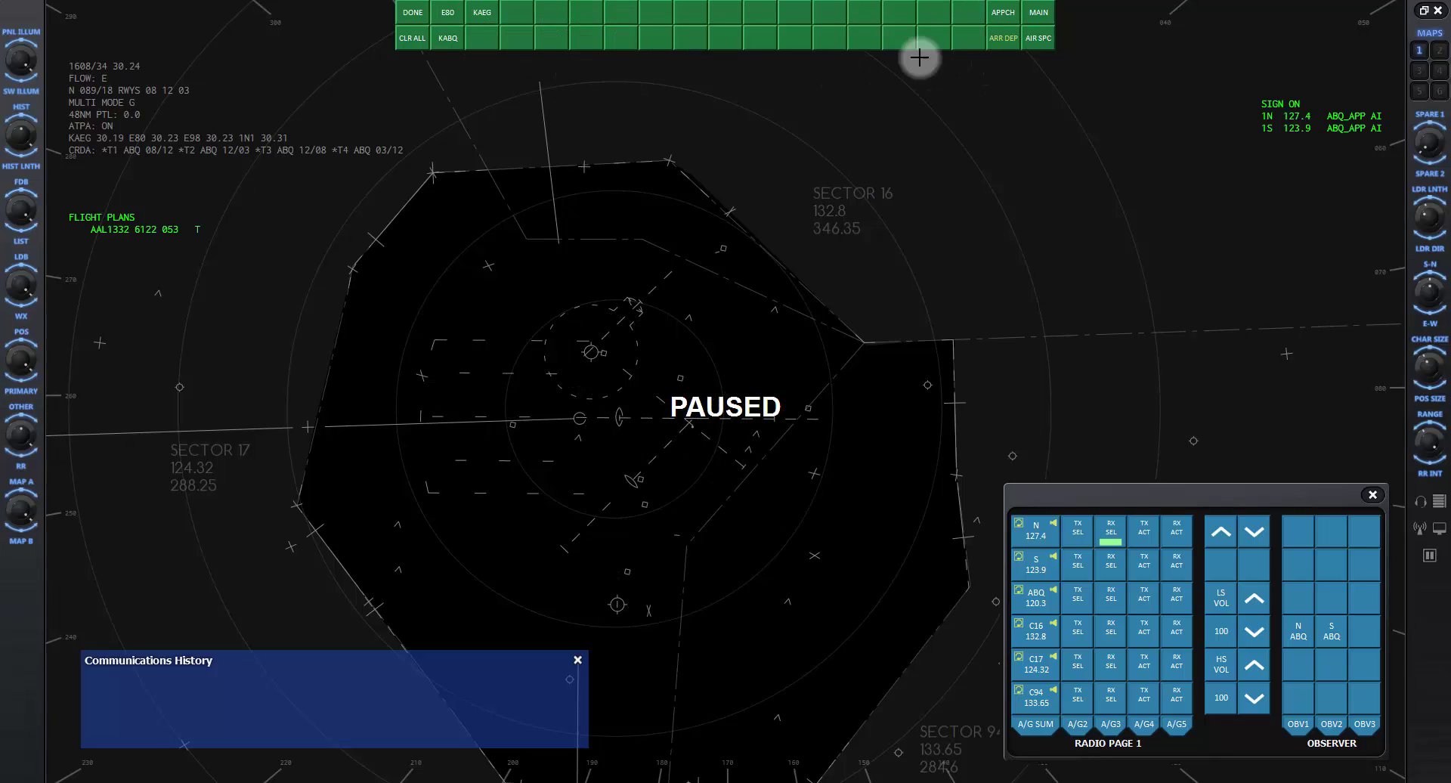
pyautogui.click(448, 38)
pyautogui.click(447, 38)
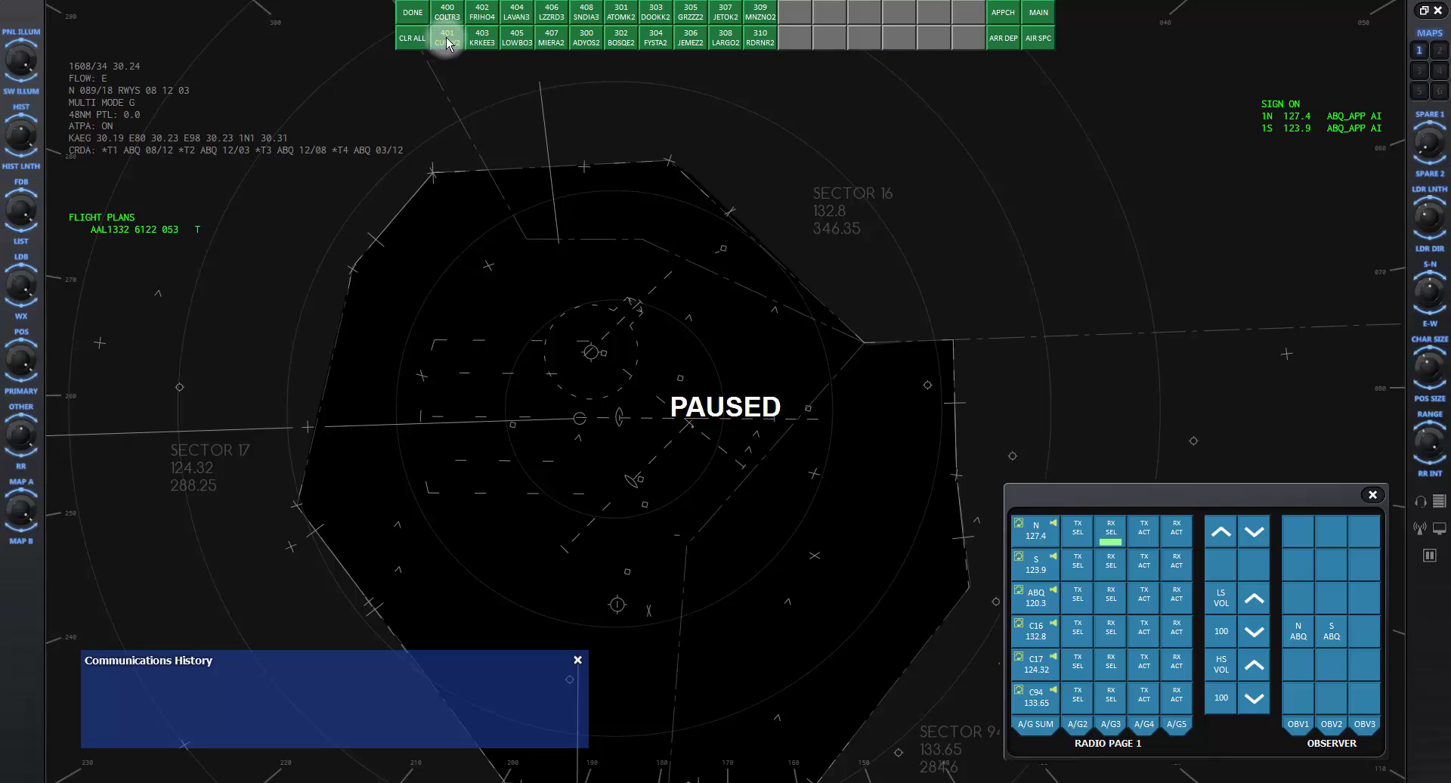
pyautogui.click(550, 40)
pyautogui.click(759, 38)
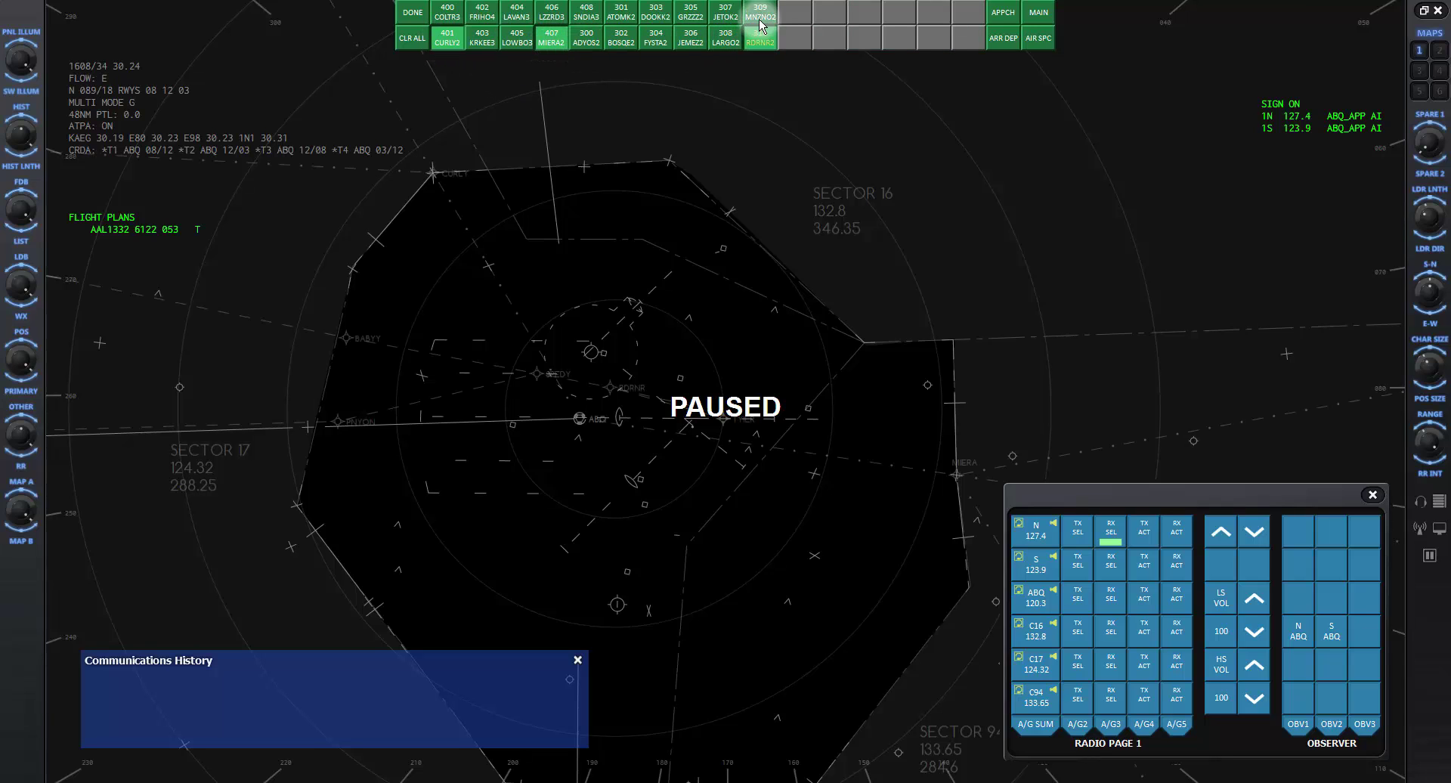
pyautogui.click(760, 23)
pyautogui.click(655, 41)
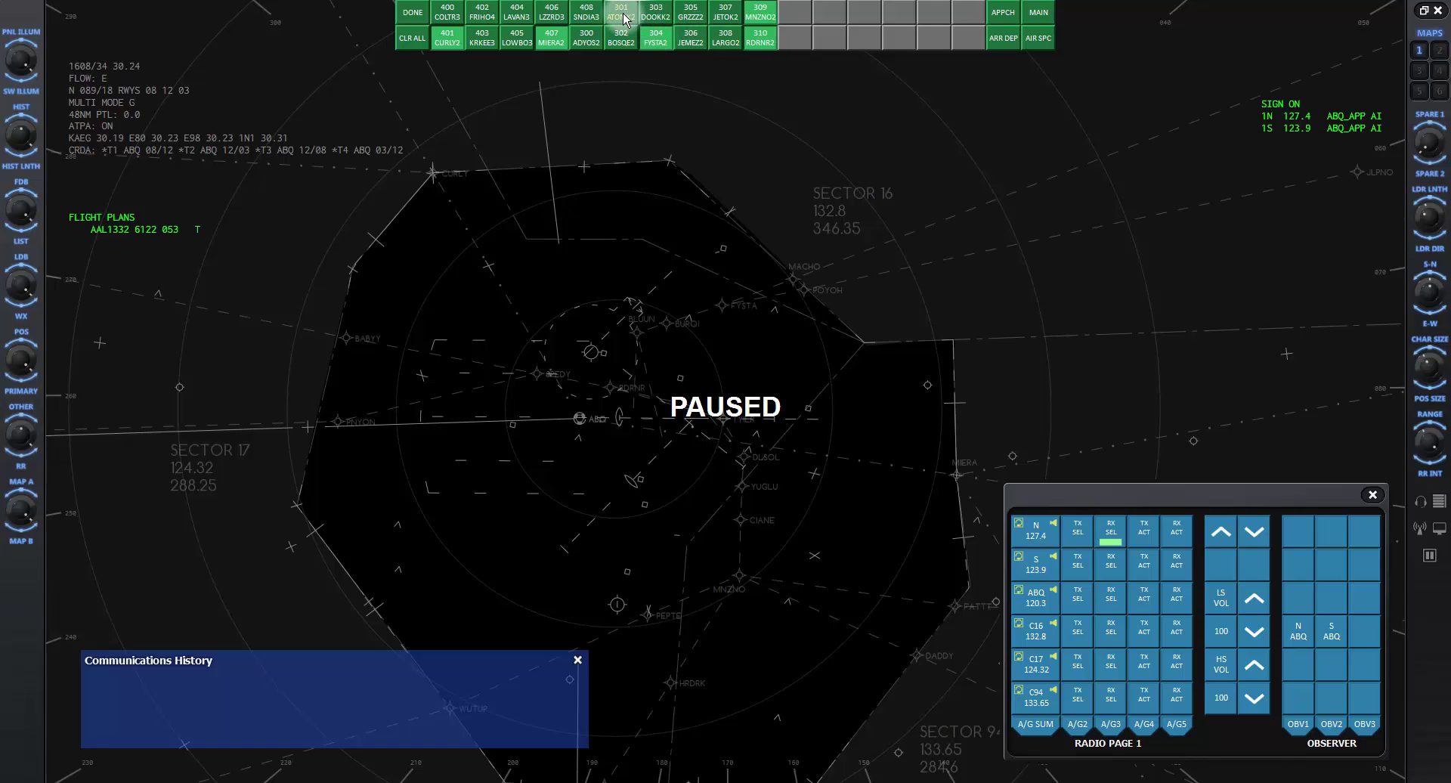
# Show the ATOMK2 procedure map, and hide all the displayed KABQ arrival and departure maps
pyautogui.click(621, 14)
pyautogui.click(759, 40)
pyautogui.click(759, 13)
pyautogui.click(653, 38)
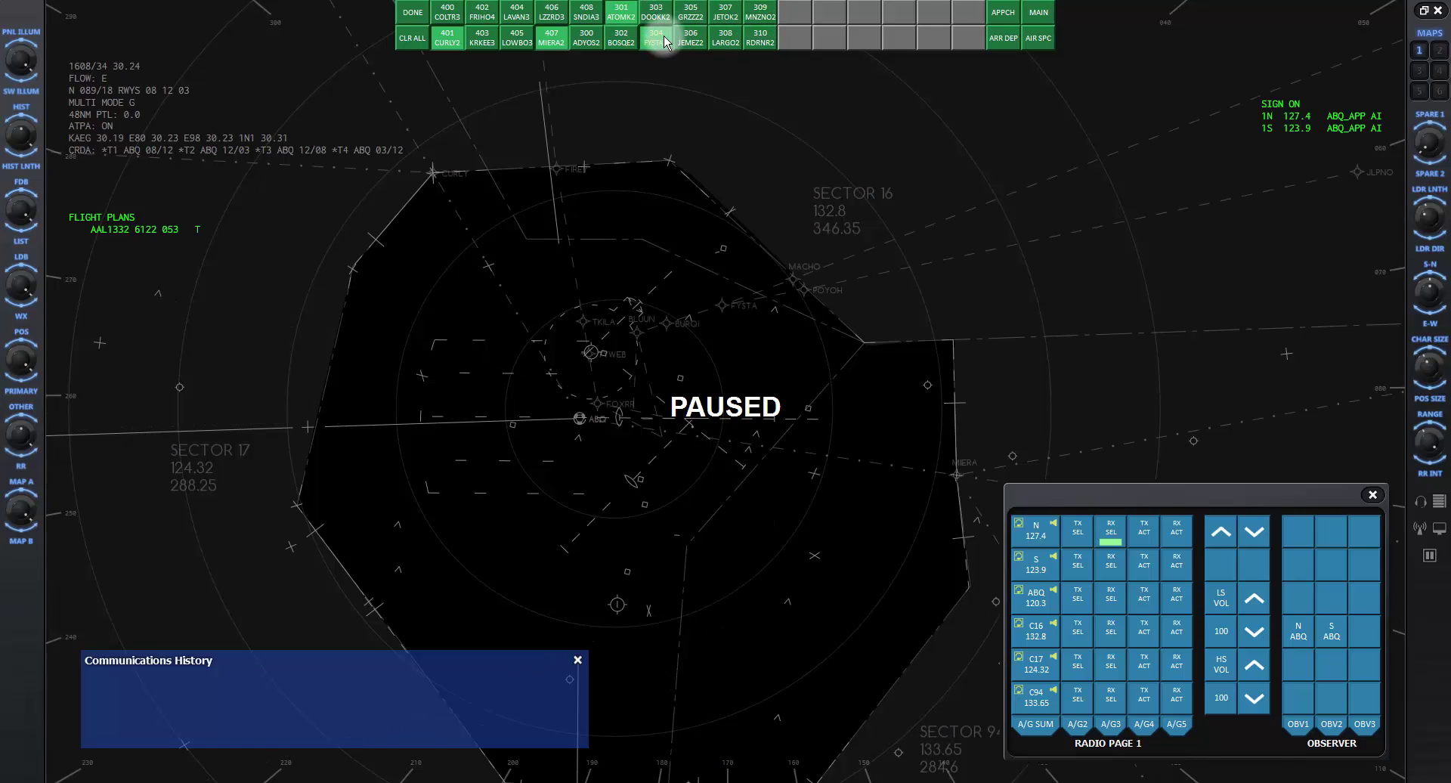
pyautogui.click(619, 14)
pyautogui.click(554, 39)
pyautogui.click(442, 39)
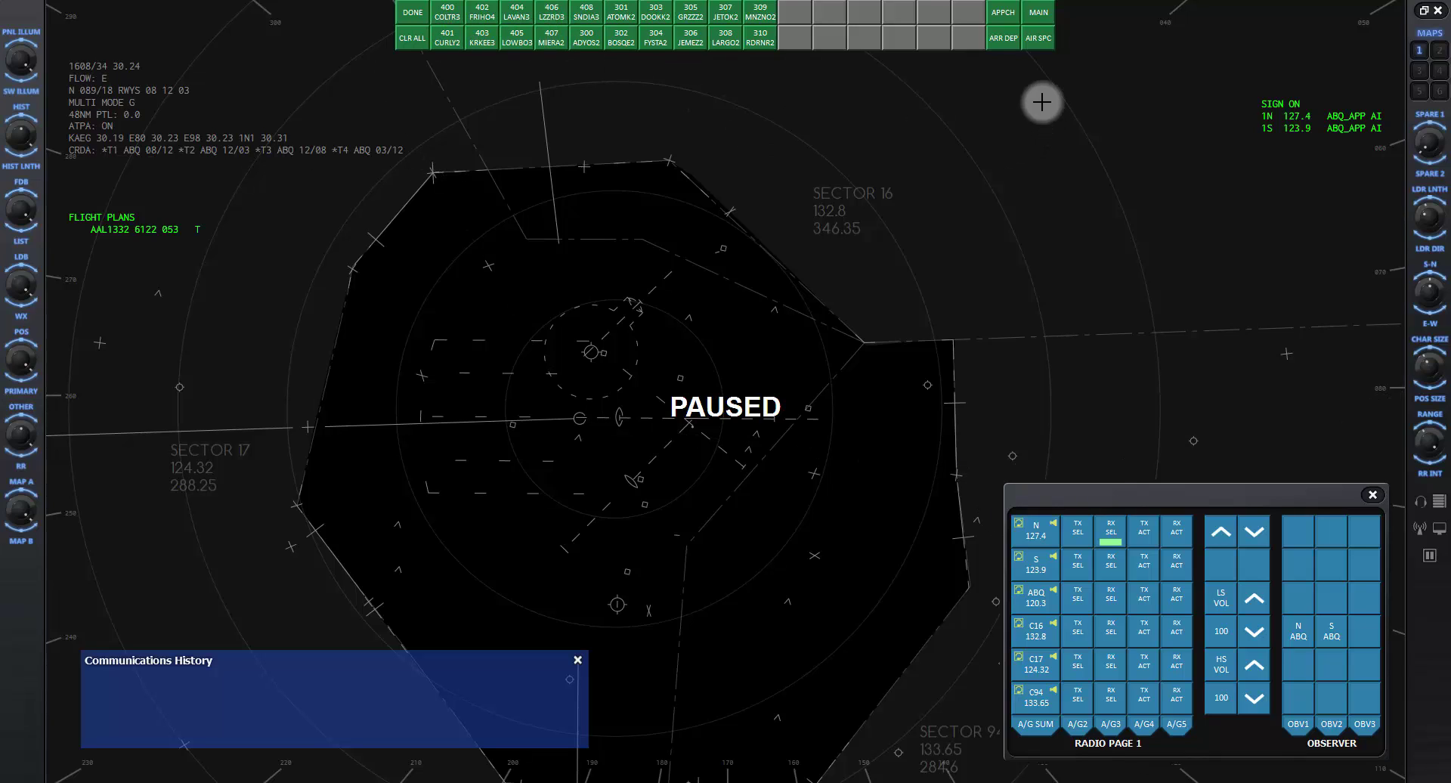
# Display the airspace maps 507 S SW, 506 N SW, 505 S NE and 503 S WEST
pyautogui.click(1028, 41)
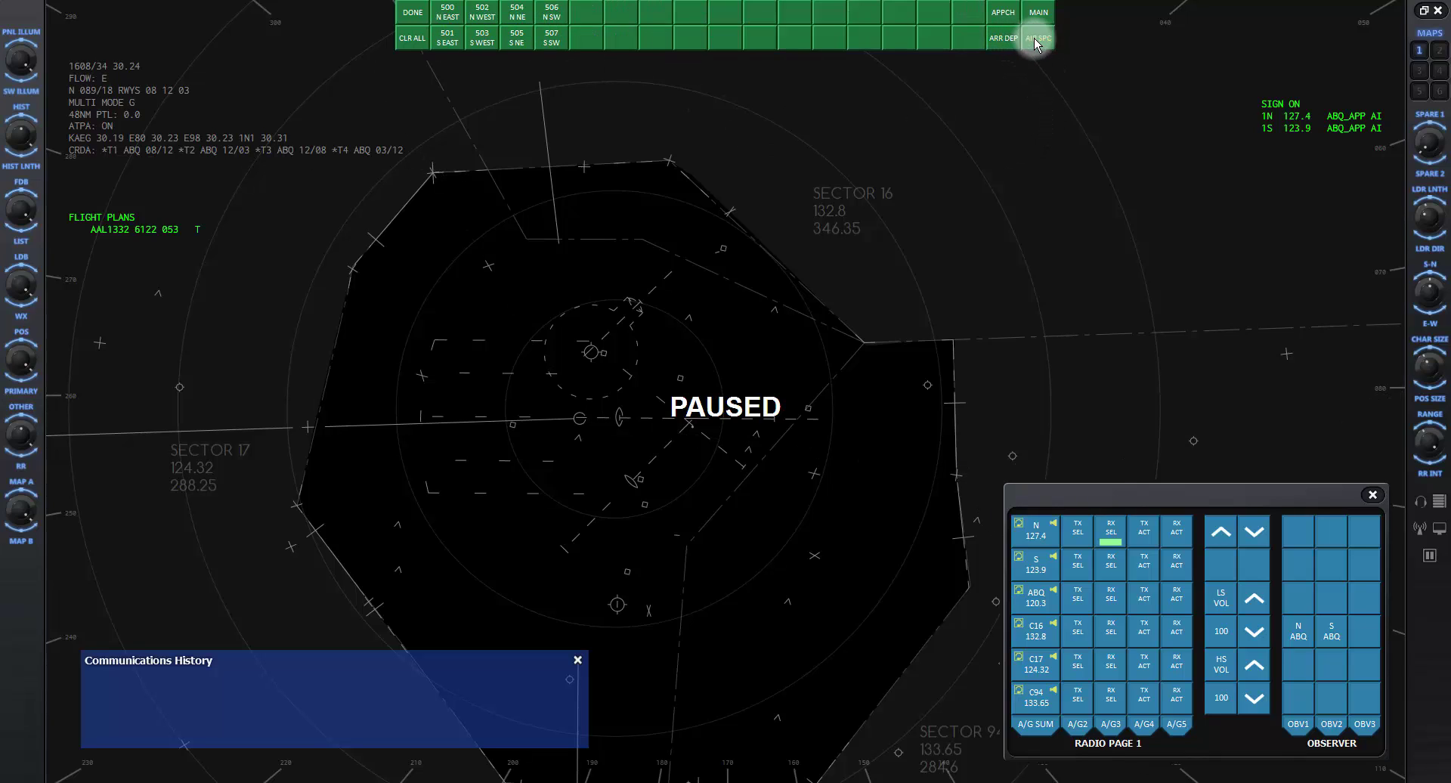
pyautogui.click(545, 34)
pyautogui.click(551, 16)
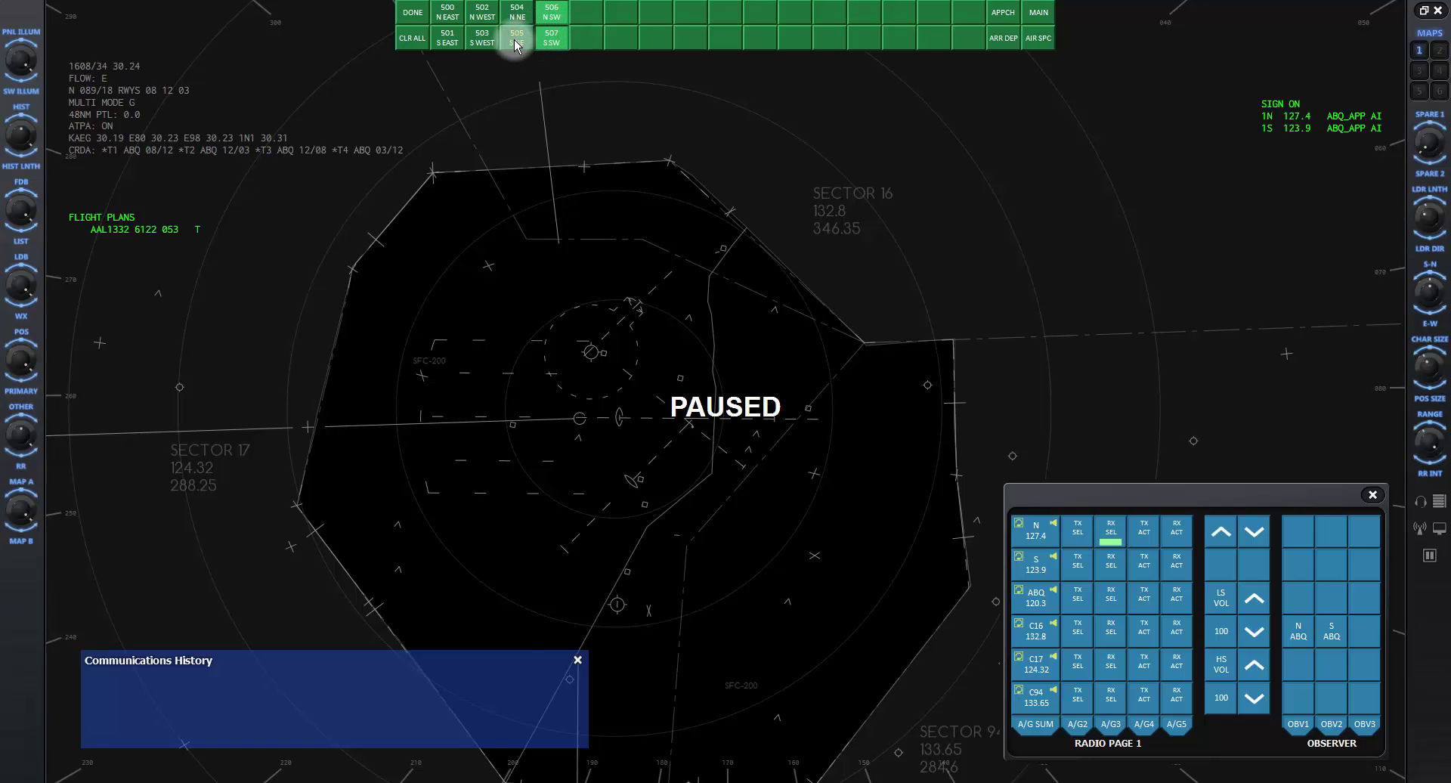
pyautogui.click(517, 38)
pyautogui.click(482, 38)
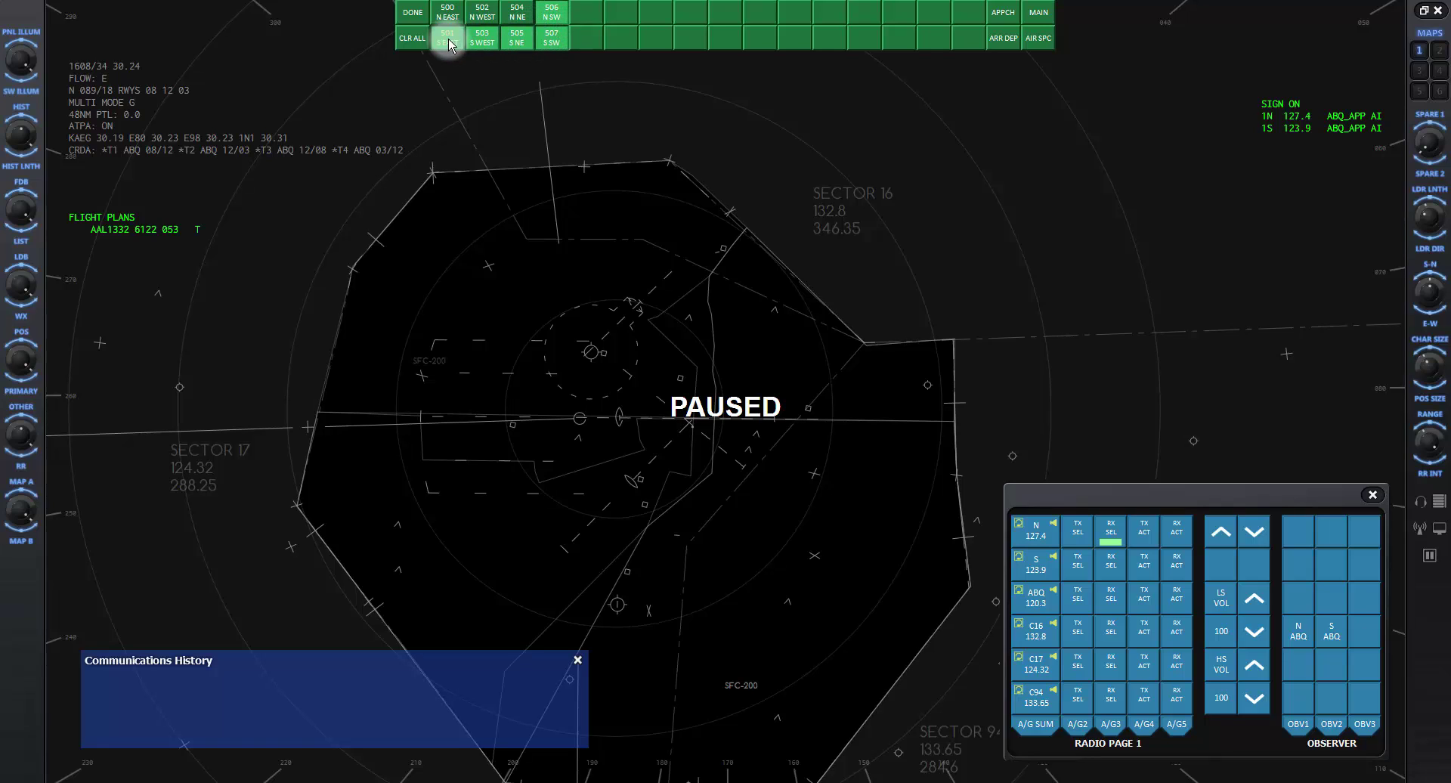
# Hide the airspace maps 503 S WEST, 505 S NE, 507 S SW and 506 N SW
pyautogui.click(481, 40)
pyautogui.click(519, 38)
pyautogui.click(550, 38)
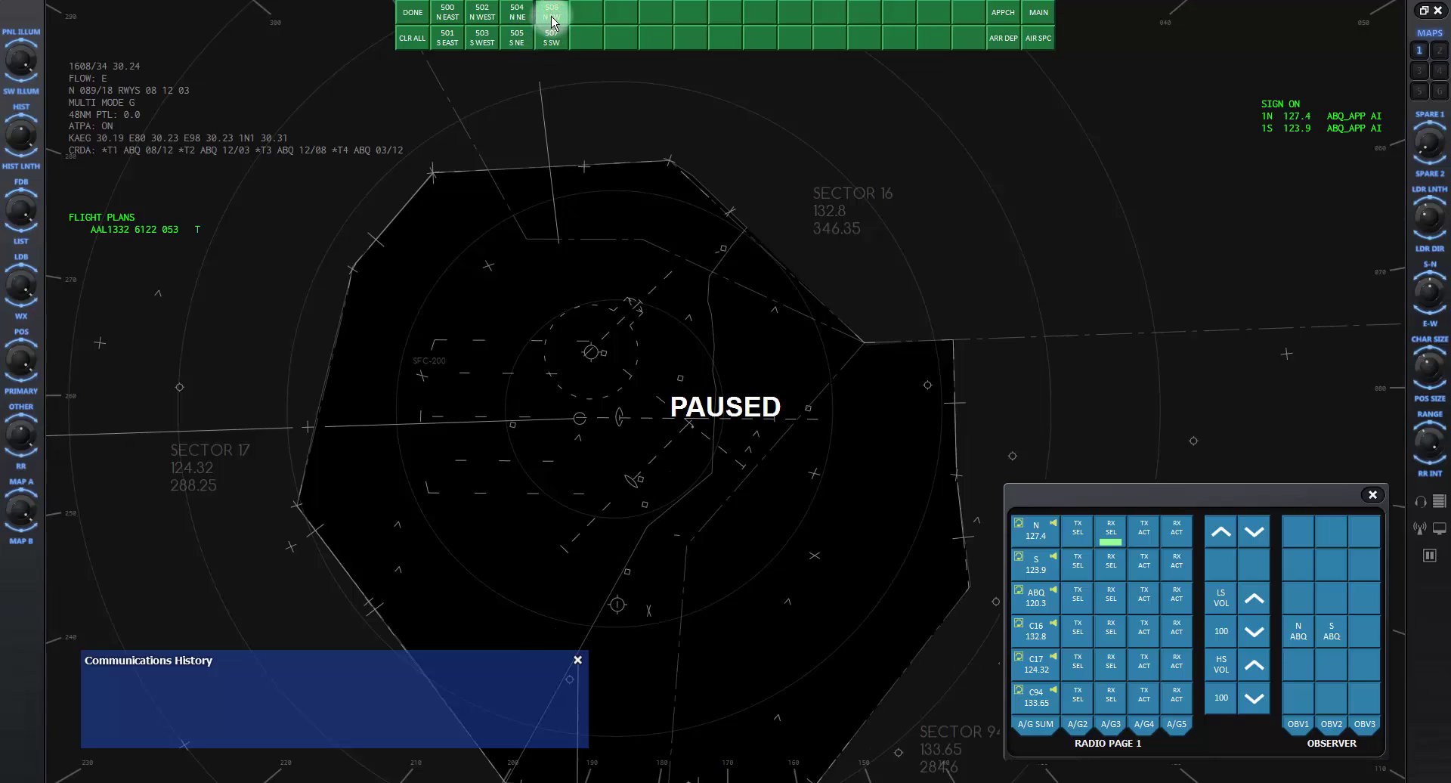
pyautogui.click(551, 12)
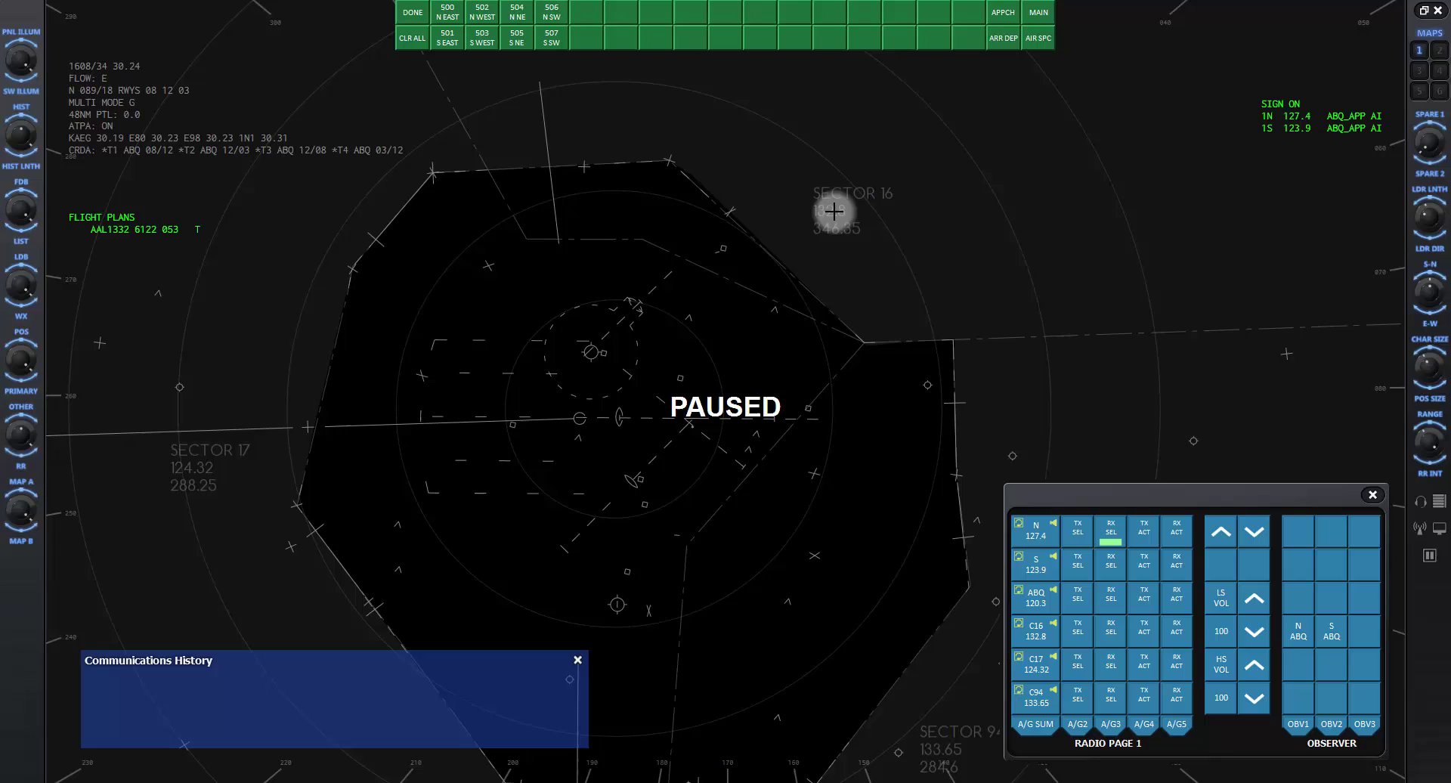
# Return to the main map list, toggle map 14 ZAB-SEC off and on again, and leave the list
pyautogui.click(1038, 14)
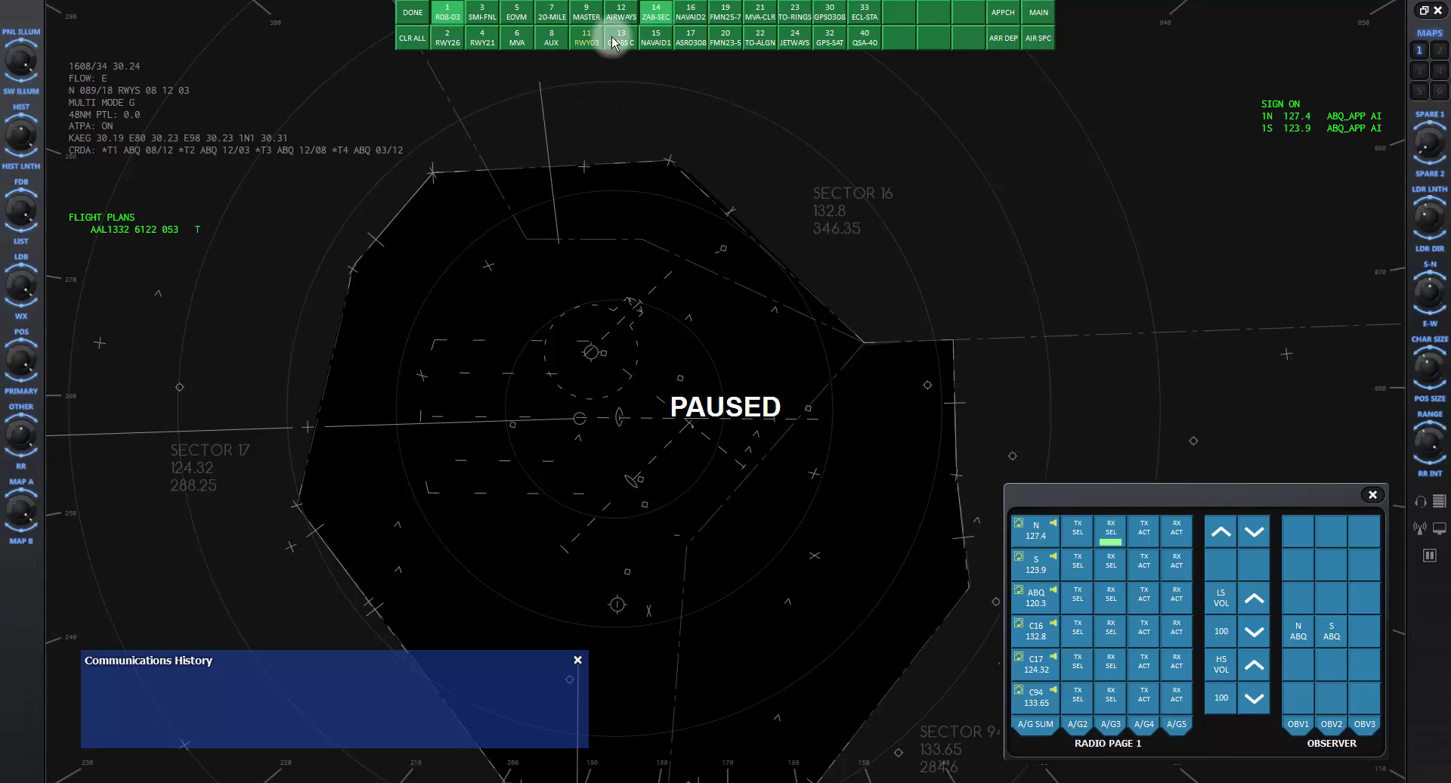
pyautogui.click(656, 15)
pyautogui.click(655, 15)
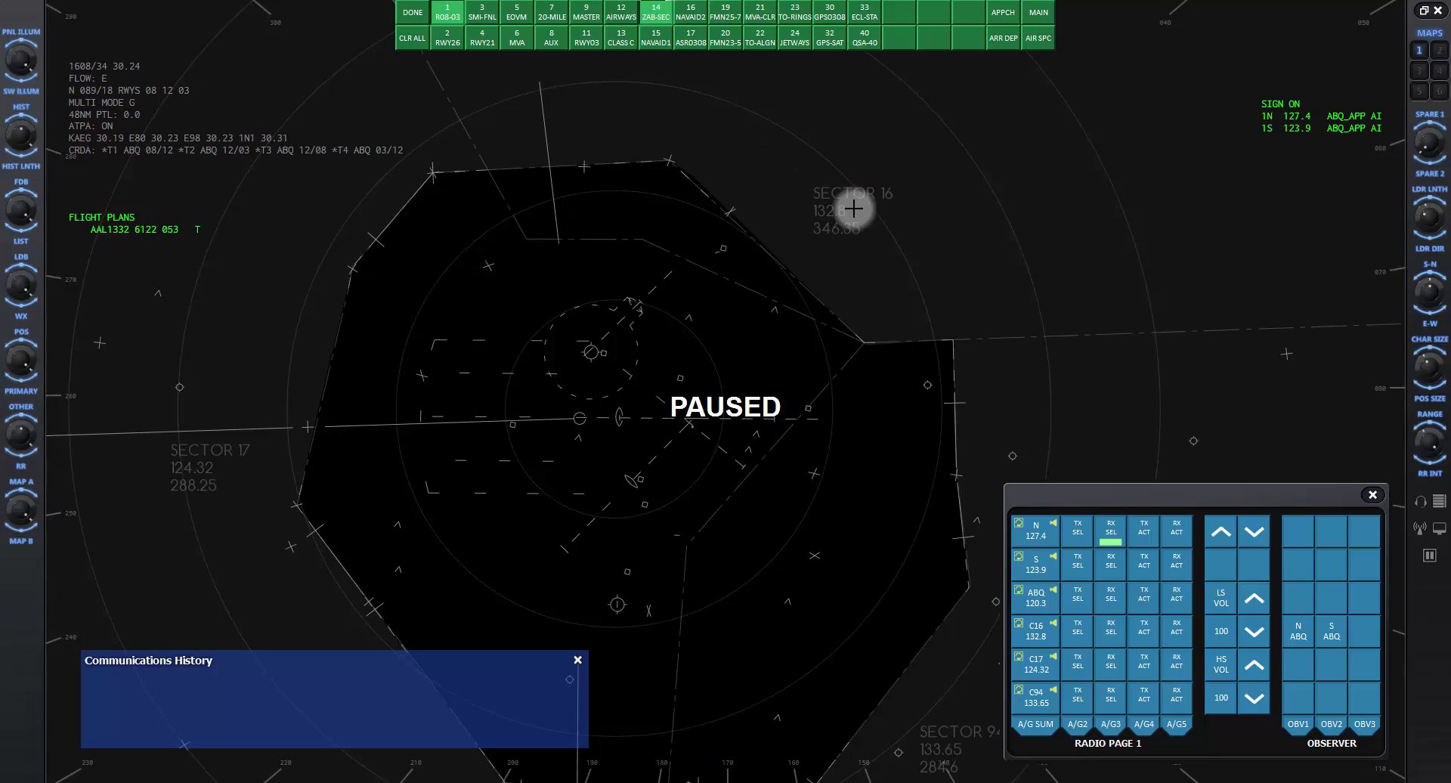
pyautogui.click(412, 13)
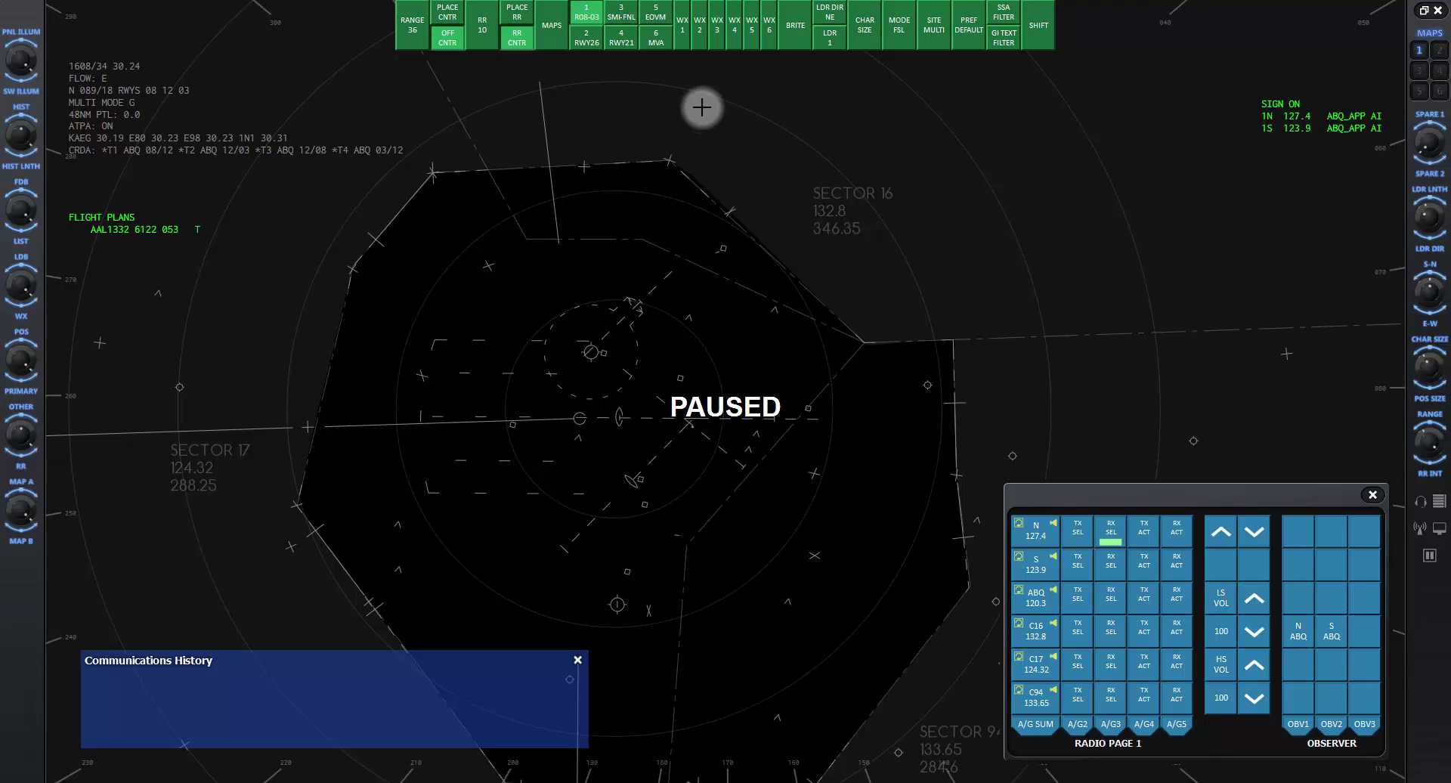
# Show the quick-access maps 3 SMI-FNL, 5 EOVM, 6 MVA, 4 RWY21 and 2 RWY26
pyautogui.click(634, 16)
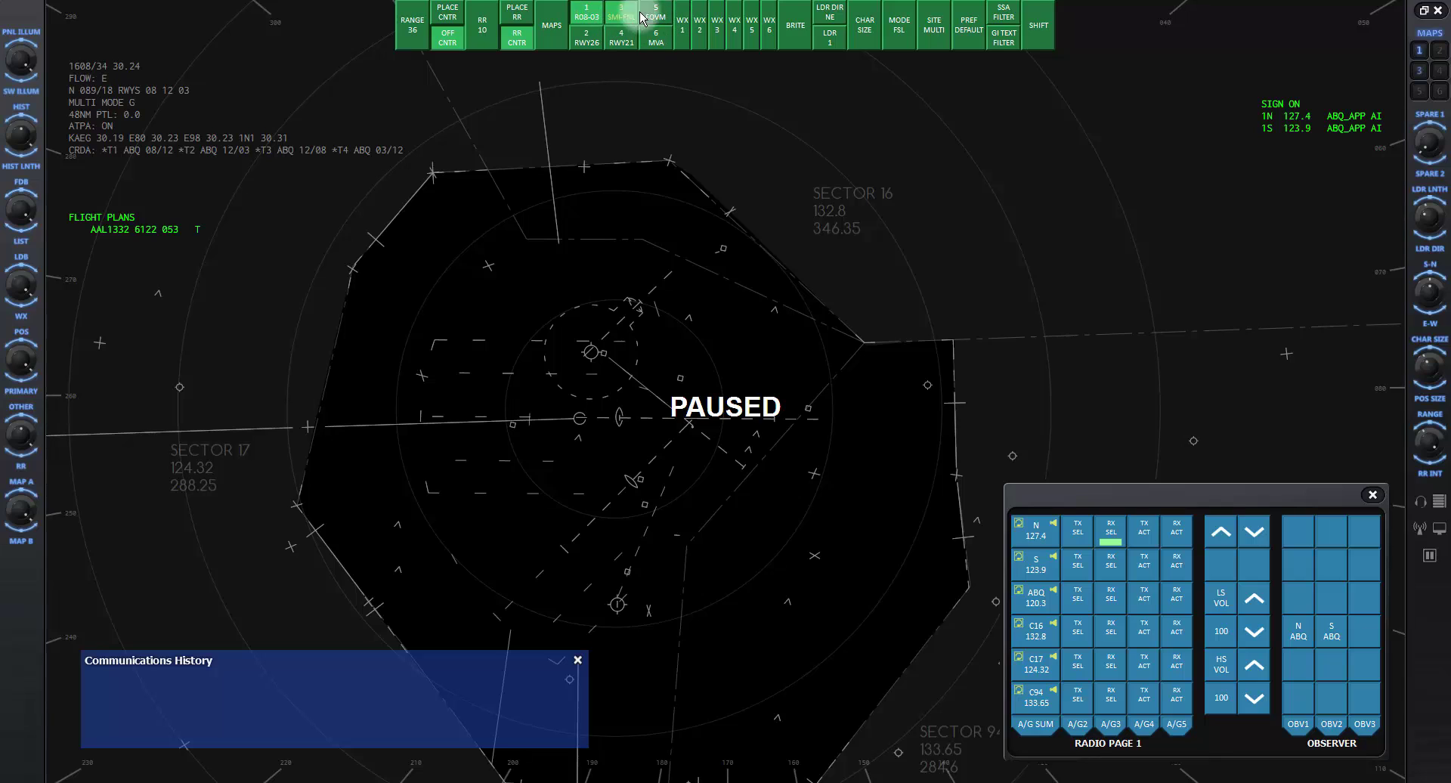
pyautogui.click(646, 17)
pyautogui.click(652, 35)
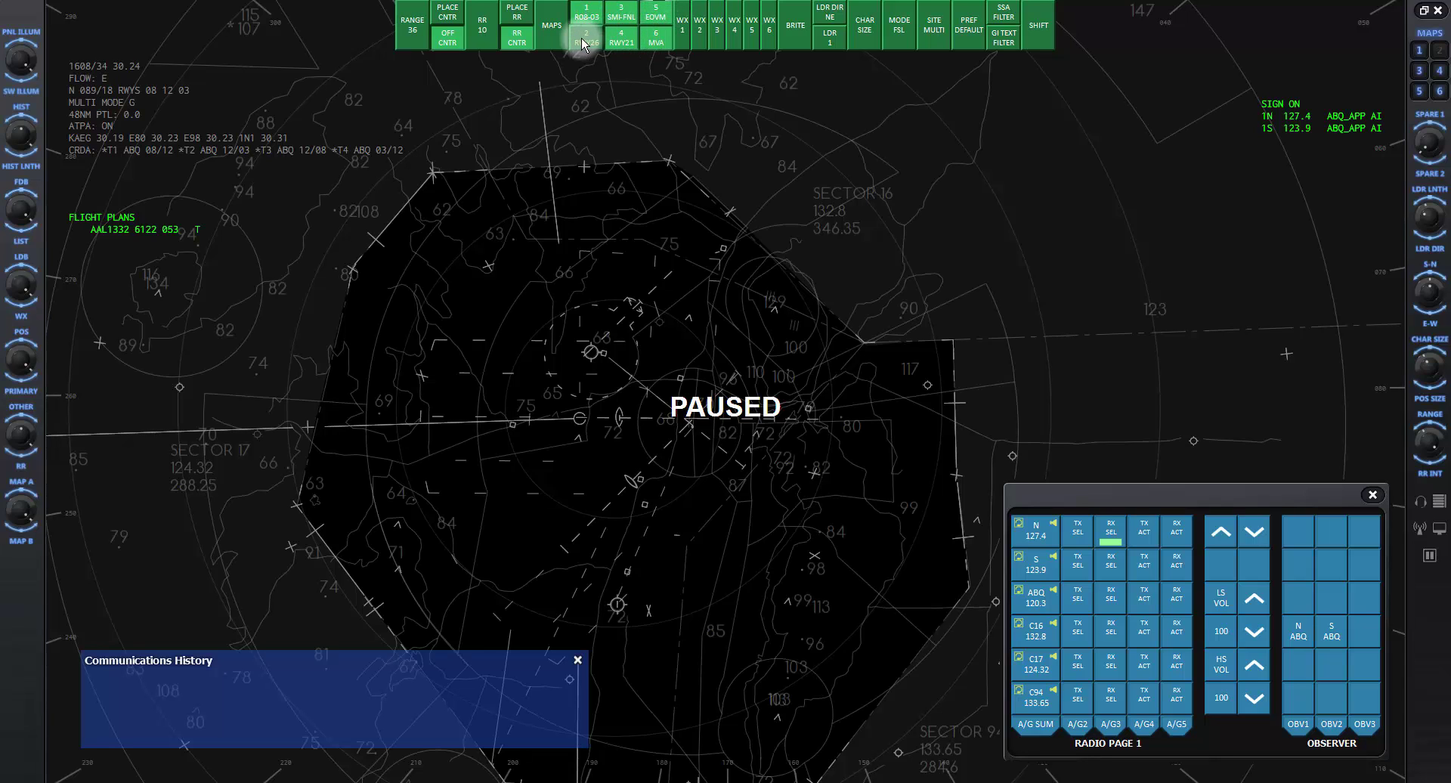
# Hide maps 2 RWY26, 4 RWY21, 6 MVA, 5 EOVM and 3 SMI-FNL, and toggle map 1 off and on again
pyautogui.click(582, 39)
pyautogui.click(617, 39)
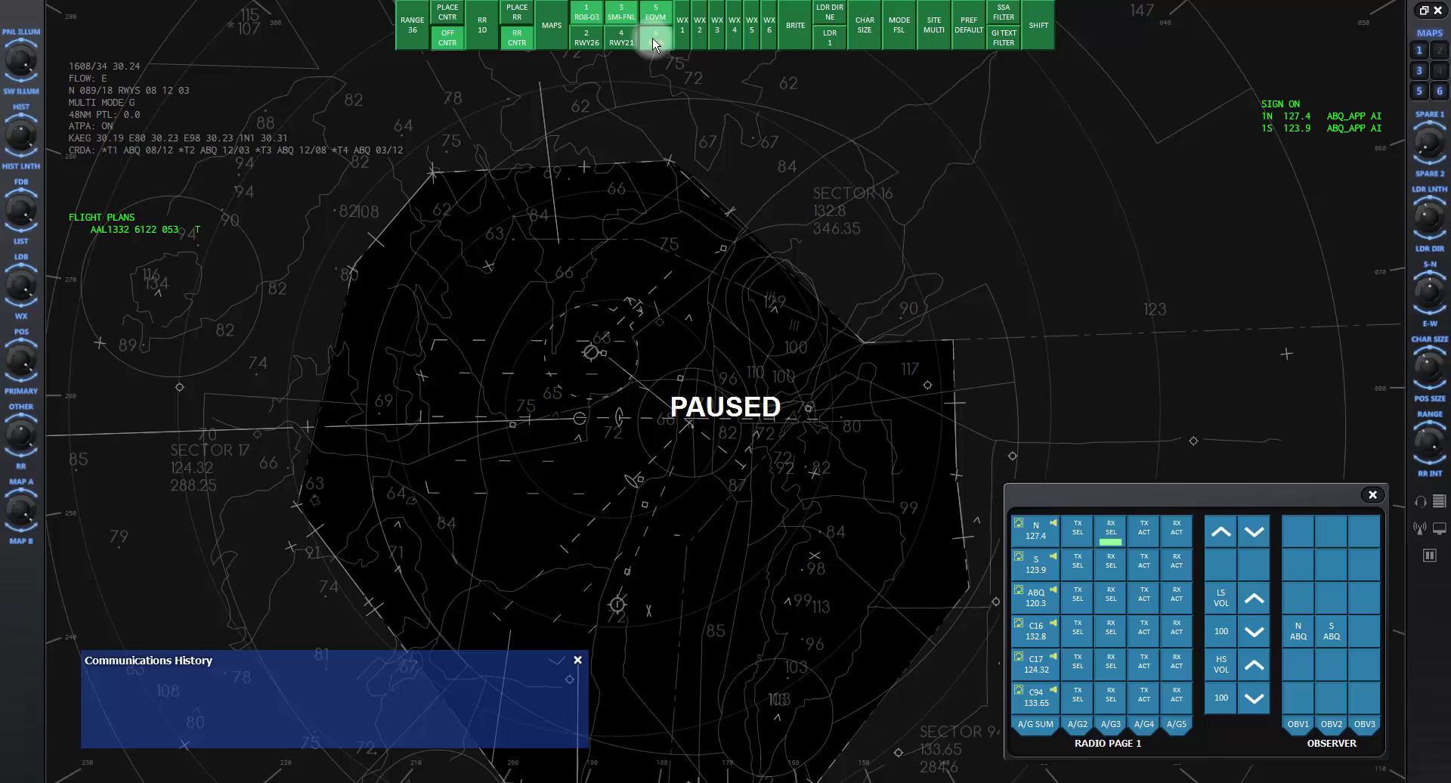
pyautogui.click(651, 38)
pyautogui.click(652, 13)
pyautogui.click(623, 17)
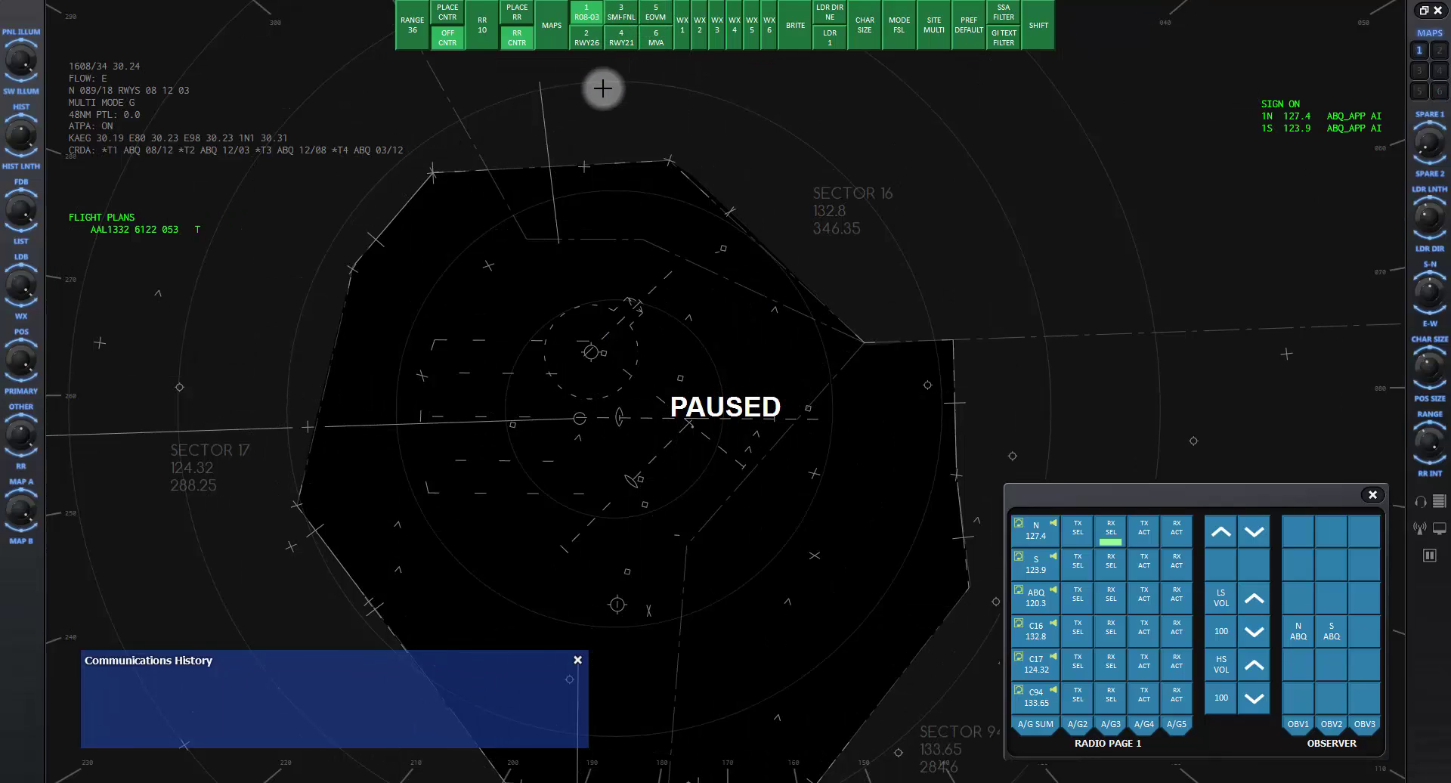
pyautogui.click(588, 15)
pyautogui.click(588, 17)
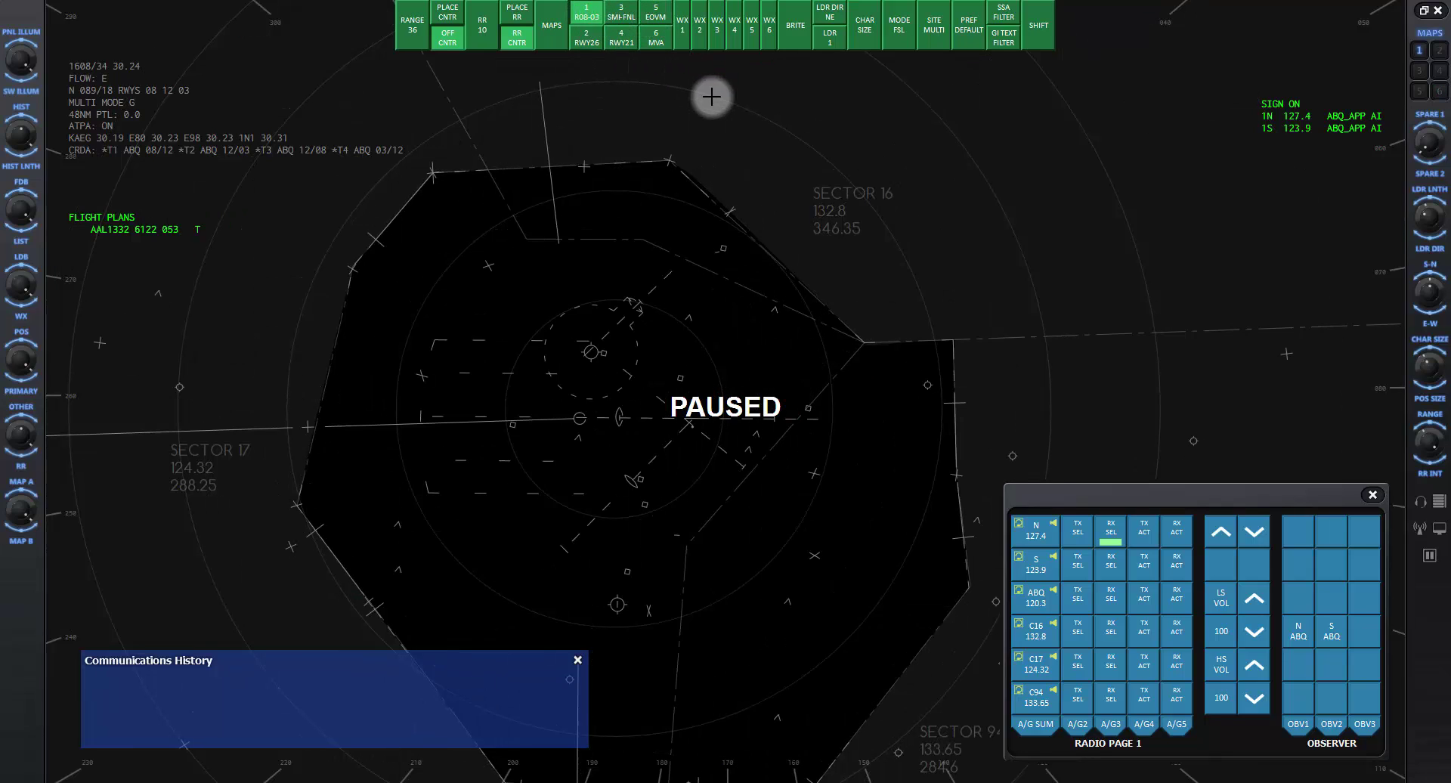
# Enable the display of all weather levels from WX 1 to WX 6
pyautogui.click(683, 34)
pyautogui.click(700, 31)
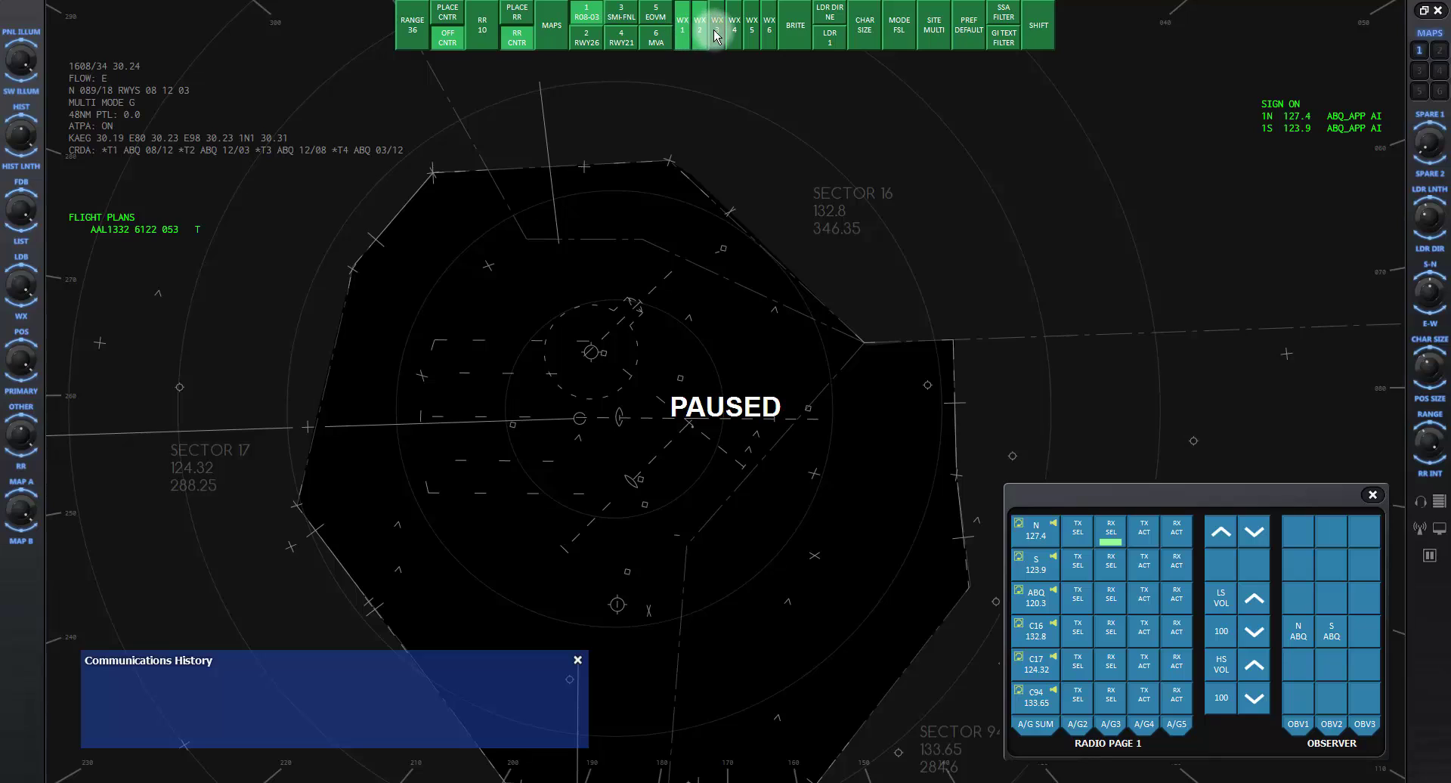
pyautogui.click(717, 30)
pyautogui.click(739, 30)
pyautogui.click(752, 30)
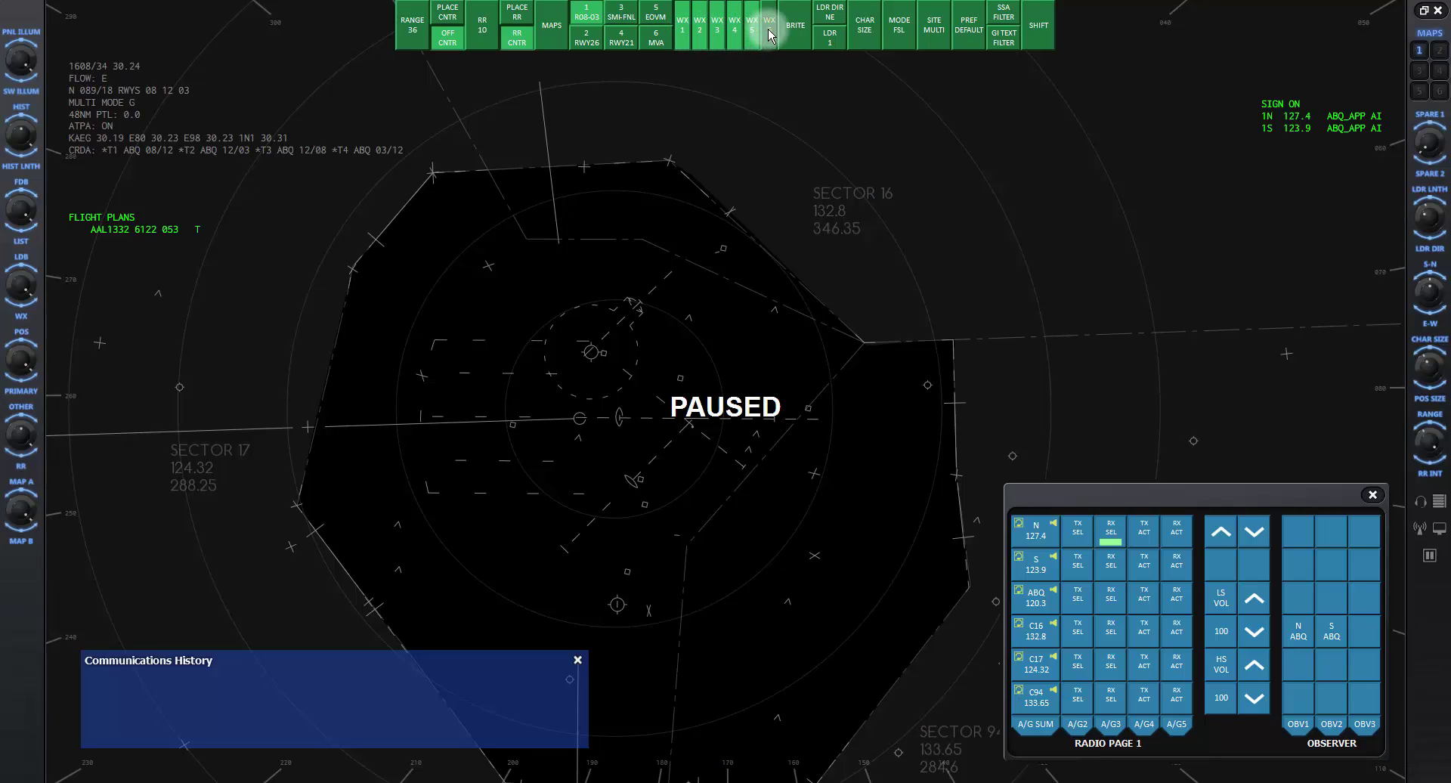
pyautogui.click(769, 34)
# Disable all the weather levels, WX 1 to WX 6
pyautogui.click(684, 34)
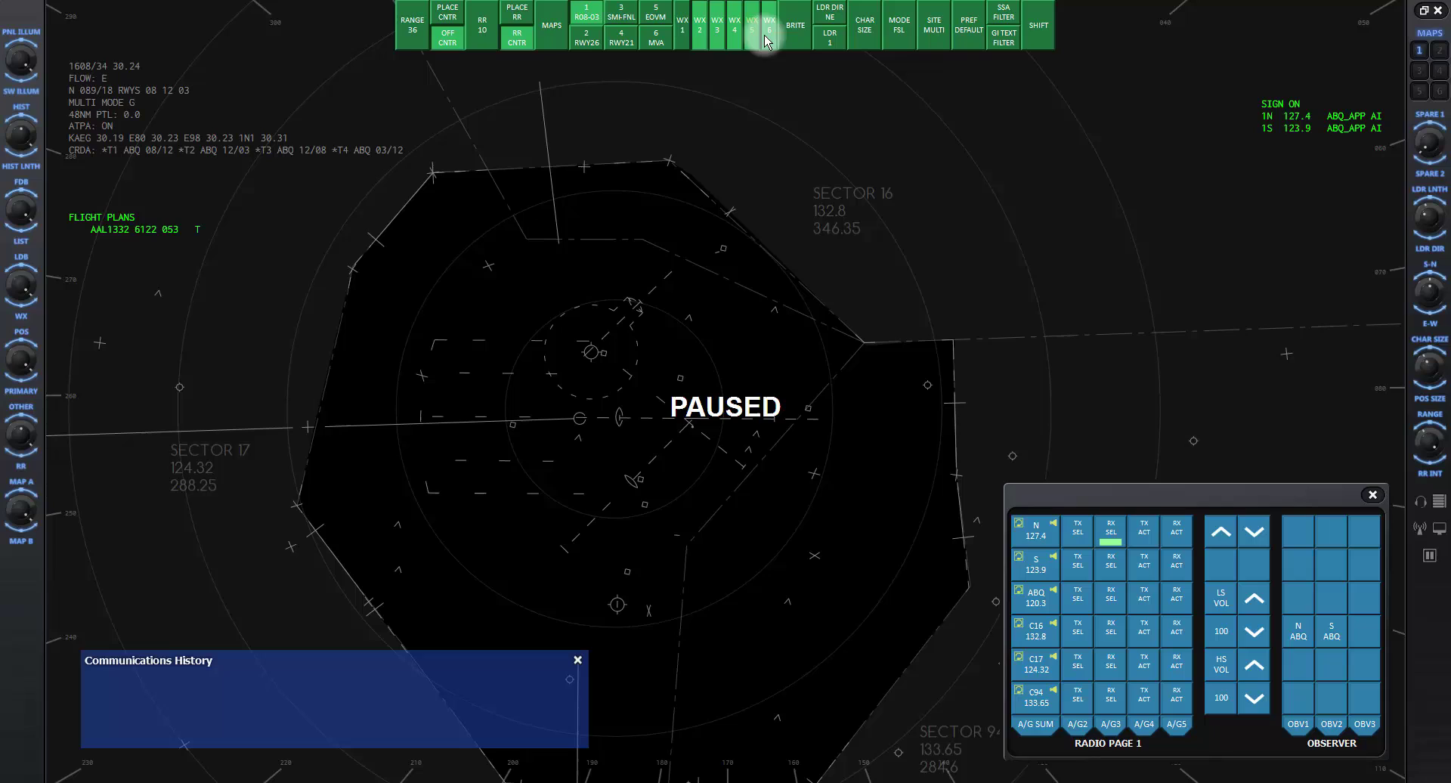
pyautogui.click(769, 37)
pyautogui.click(751, 34)
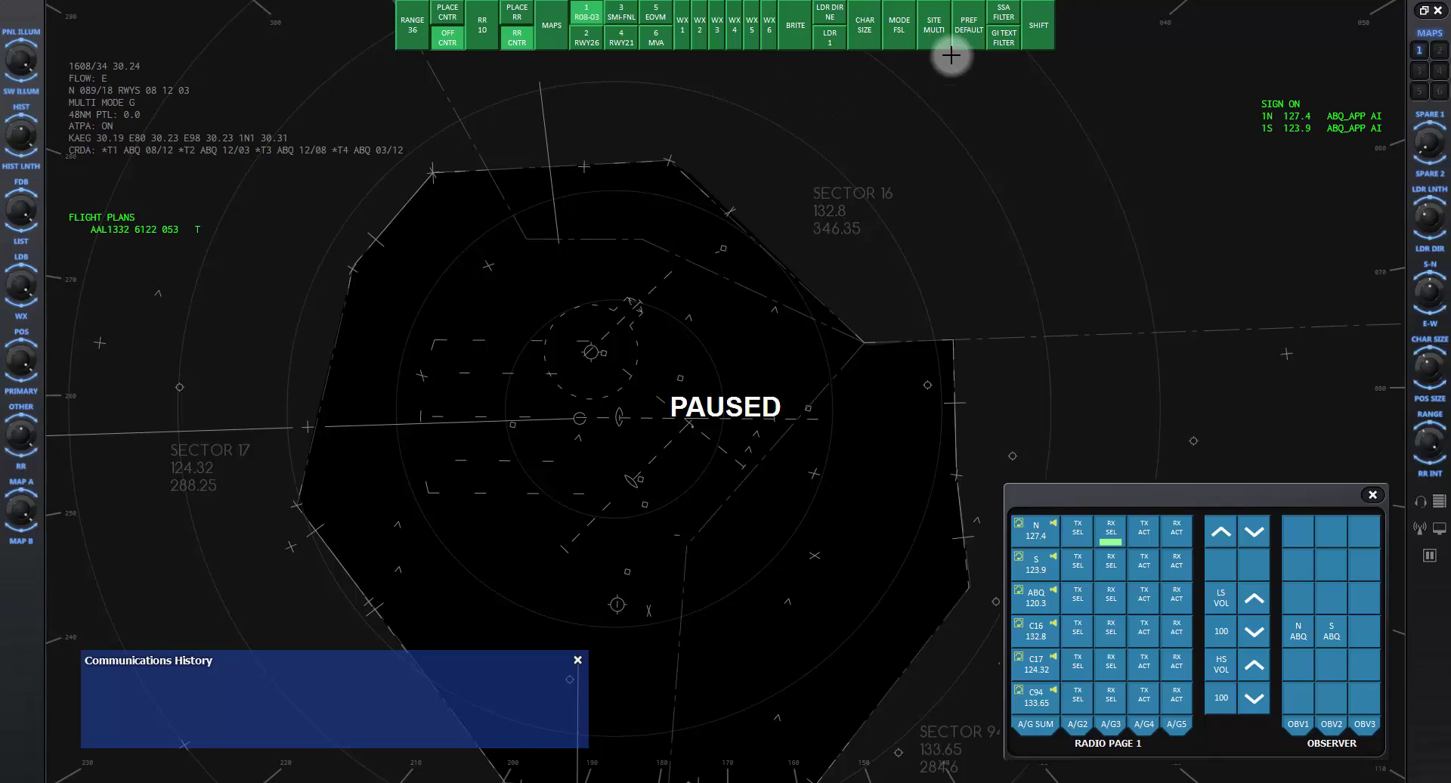
# Open and close the display preference sets without changing them, and shift to the display control bar's second page
pyautogui.click(967, 30)
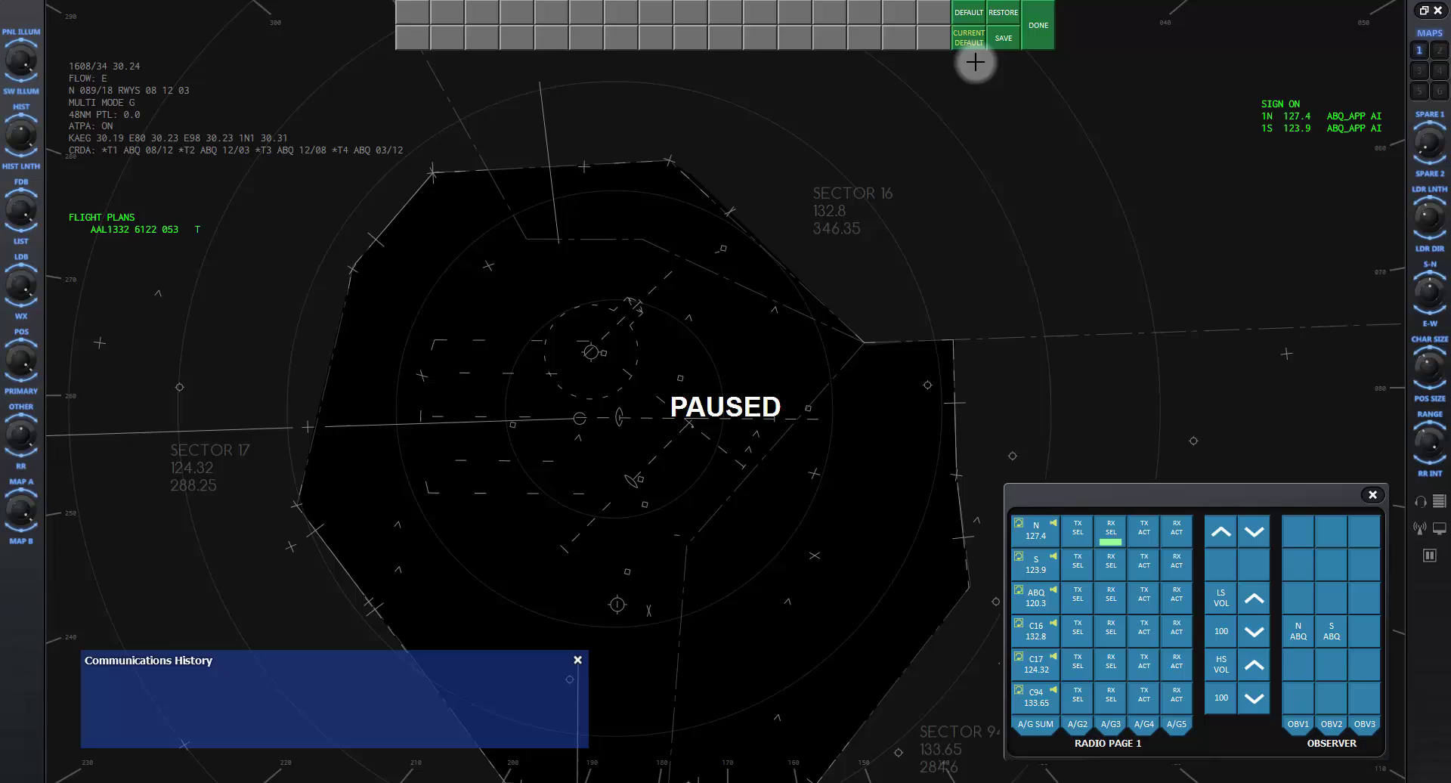
pyautogui.click(1036, 24)
pyautogui.click(1039, 27)
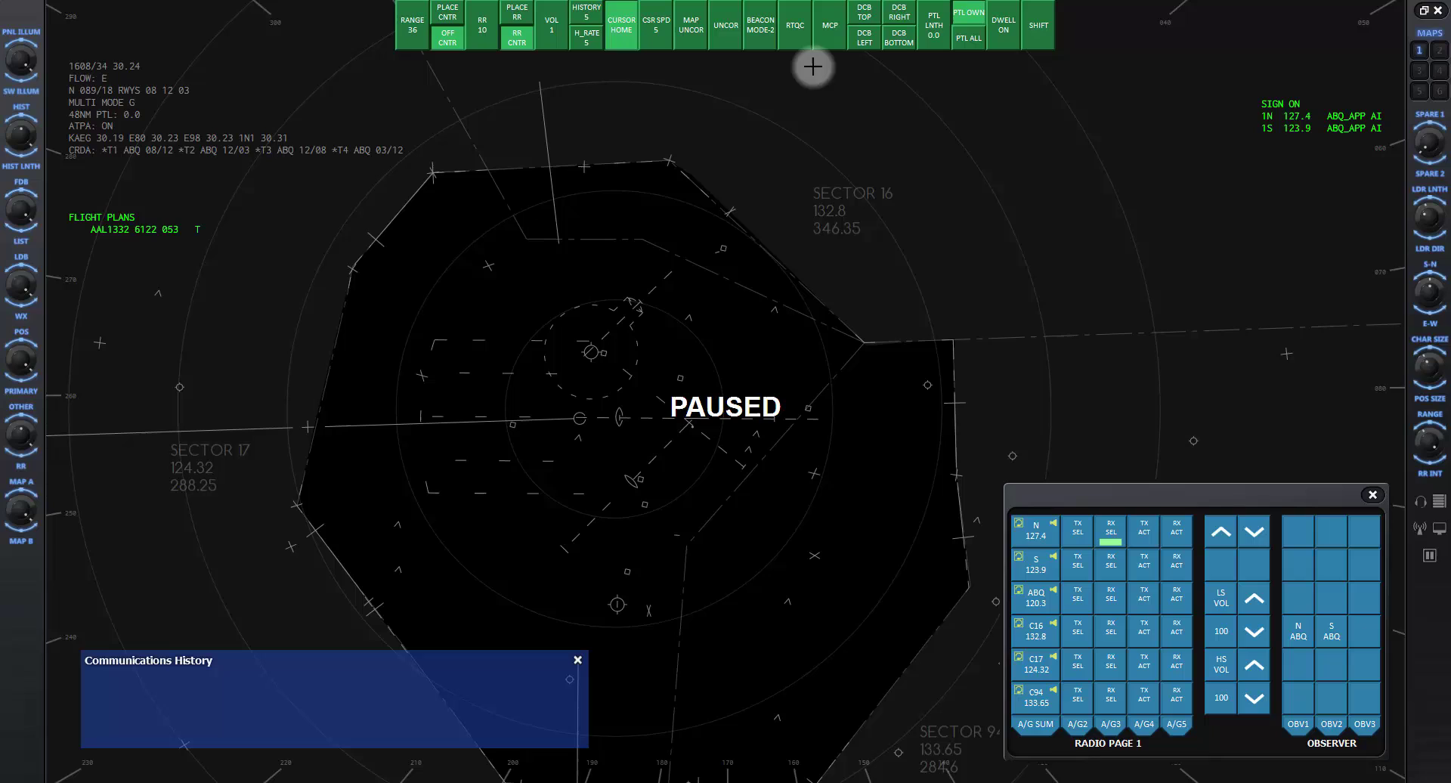
# Dock the display control bar at DCB LEFT, and return it to DCB TOP
pyautogui.click(867, 38)
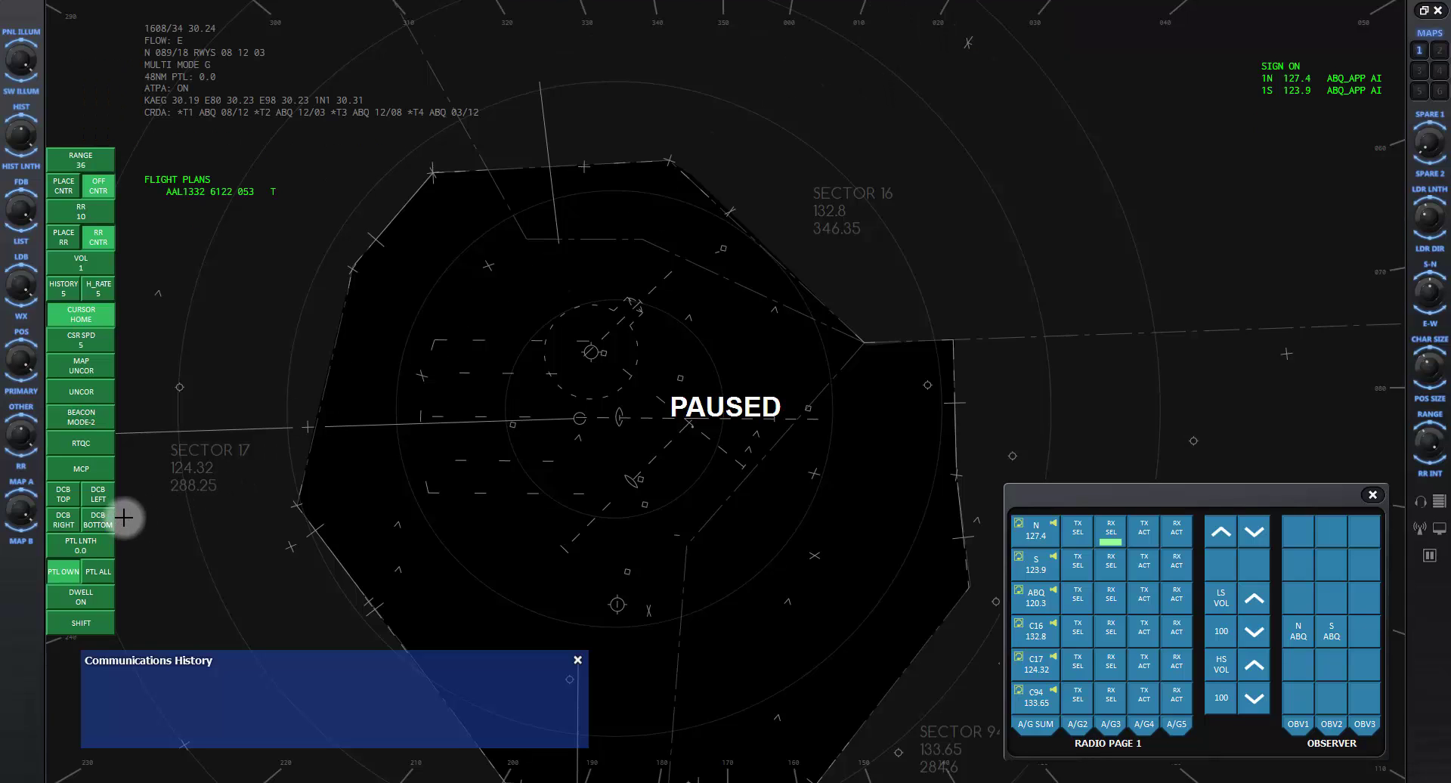
pyautogui.click(63, 493)
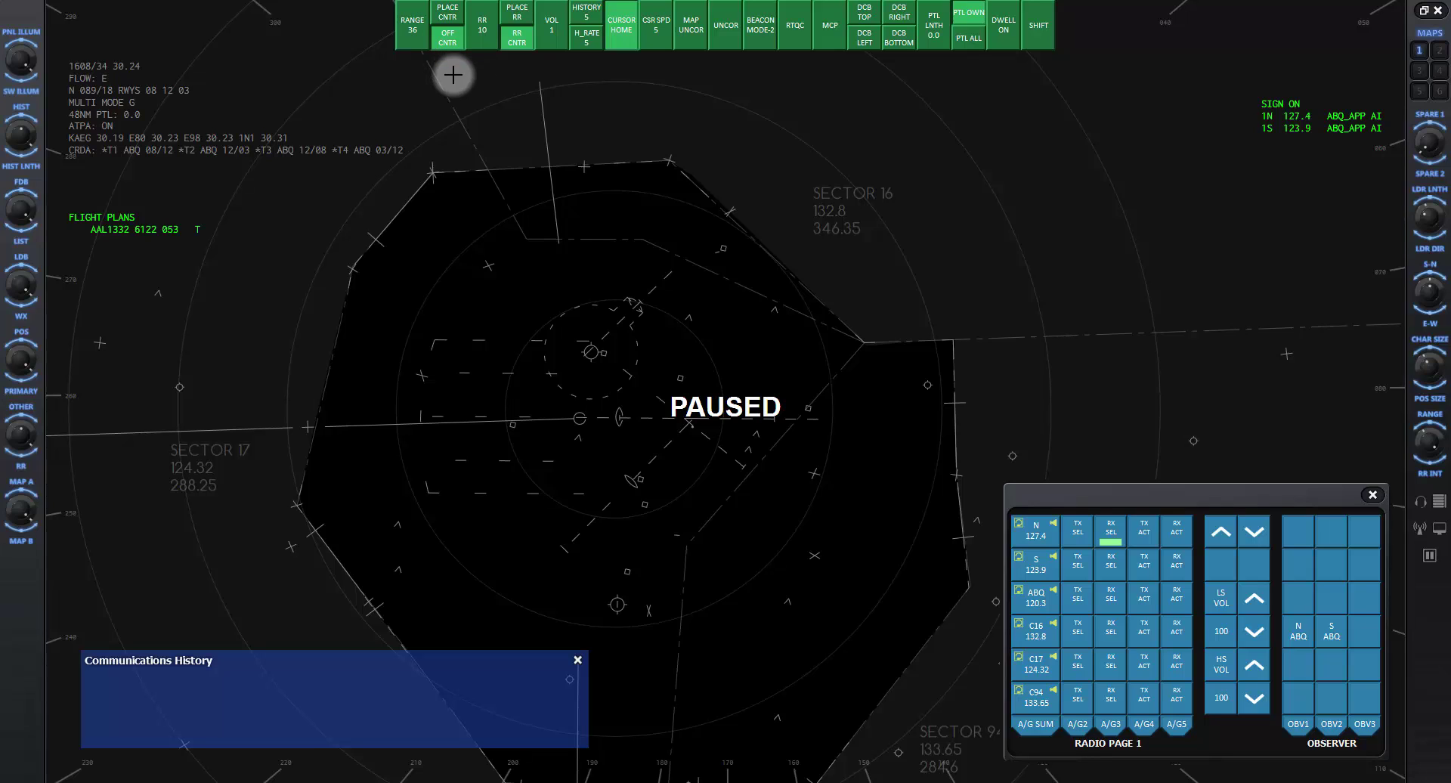
# Hide the display control bar and show it again, two times in a row
pyautogui.hotkey('ctrl', 'd')
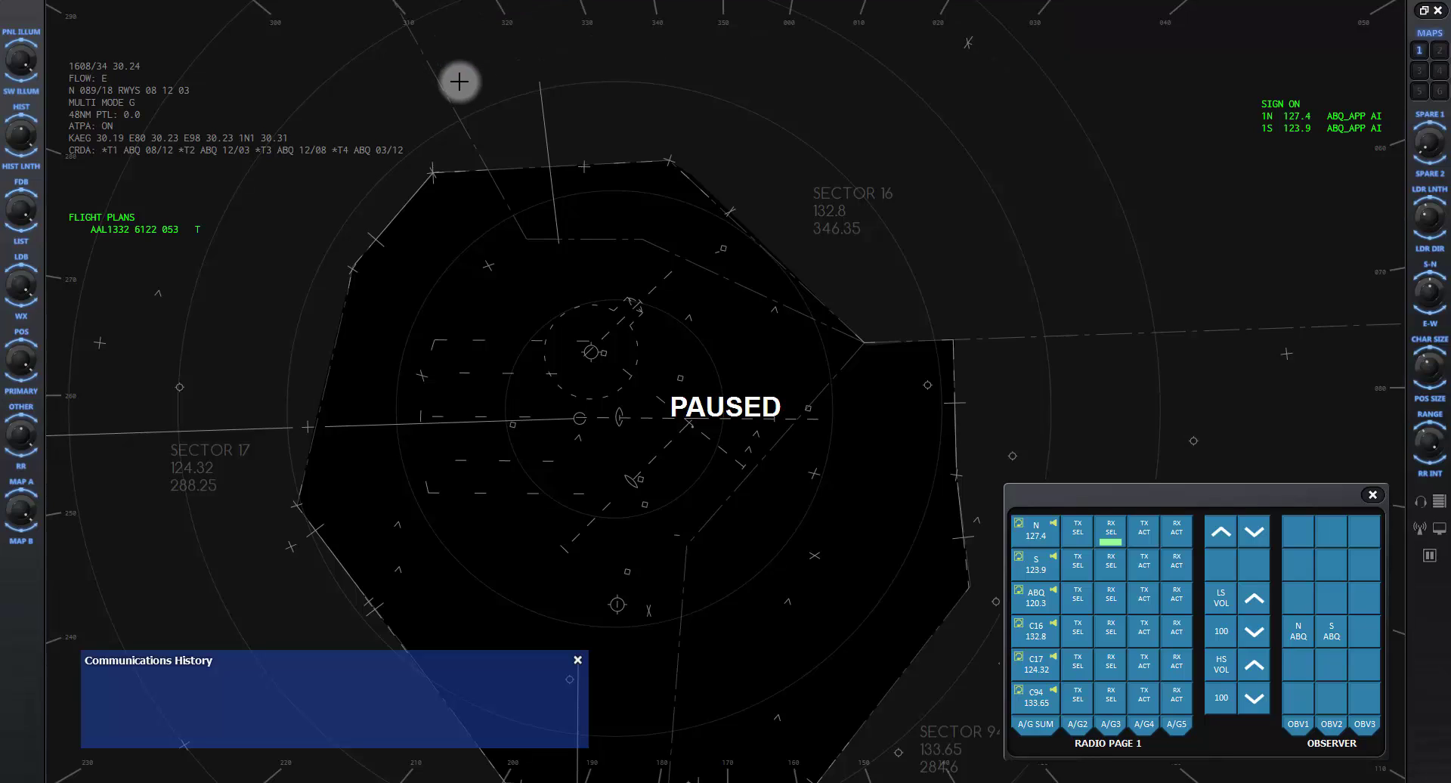
pyautogui.hotkey('ctrl', 'd')
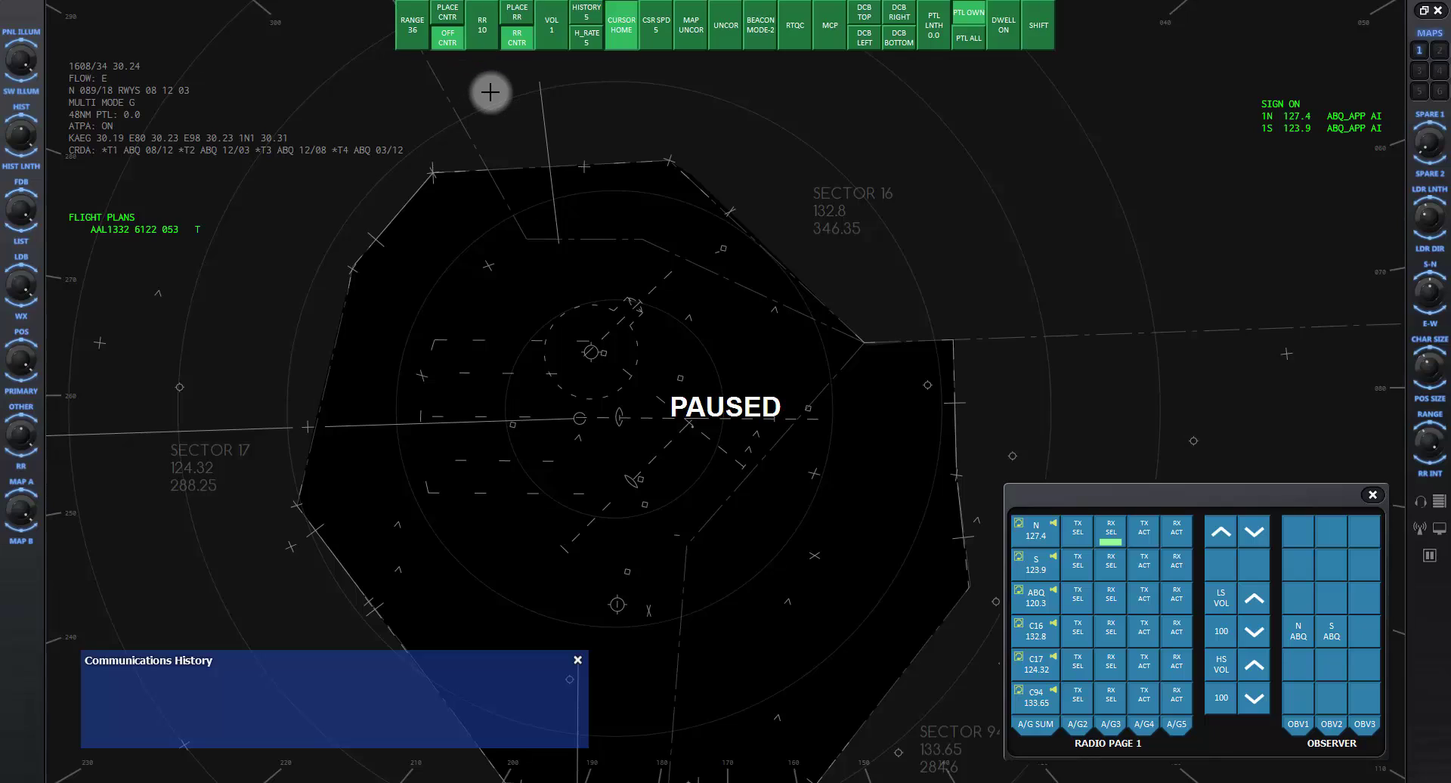
pyautogui.hotkey('ctrl', 'd')
pyautogui.hotkey('ctrl', 'd')
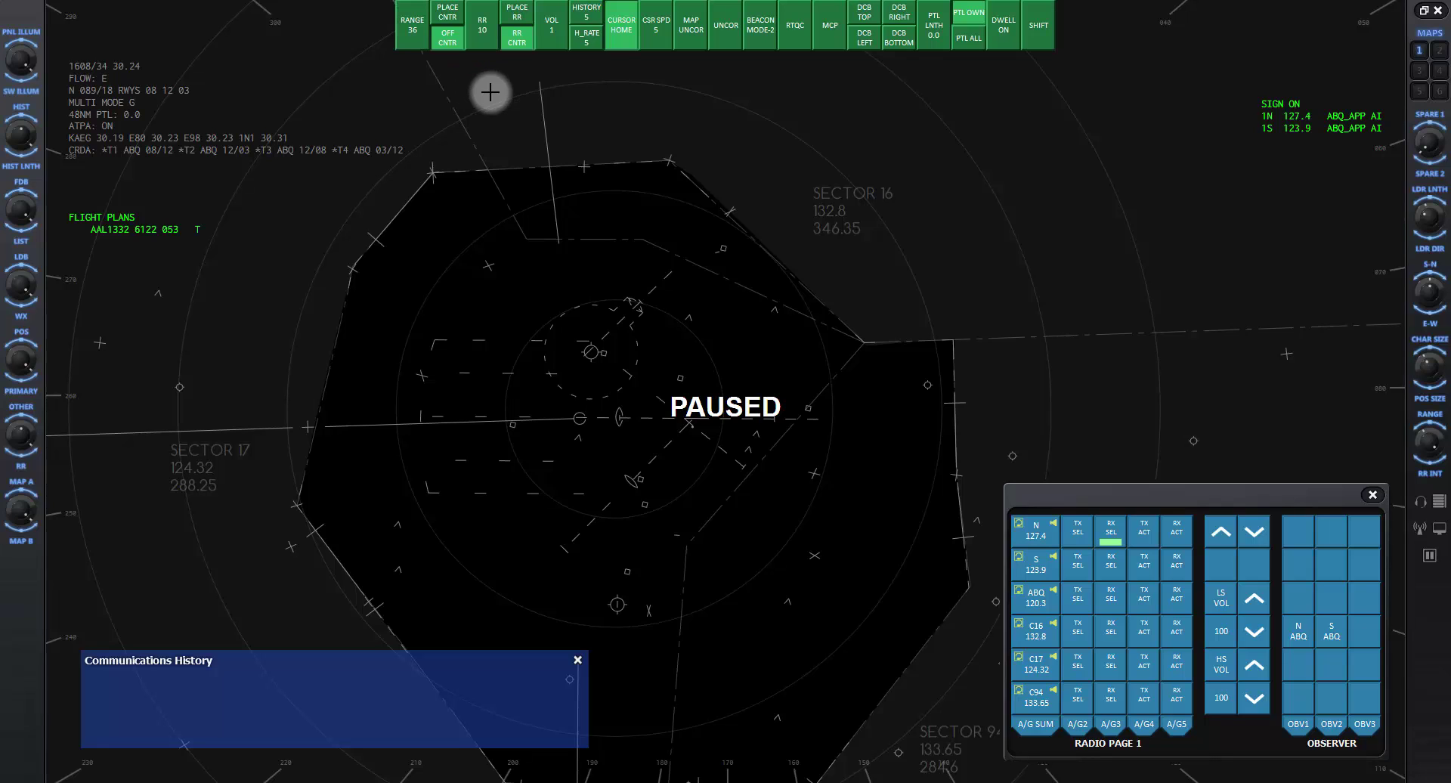